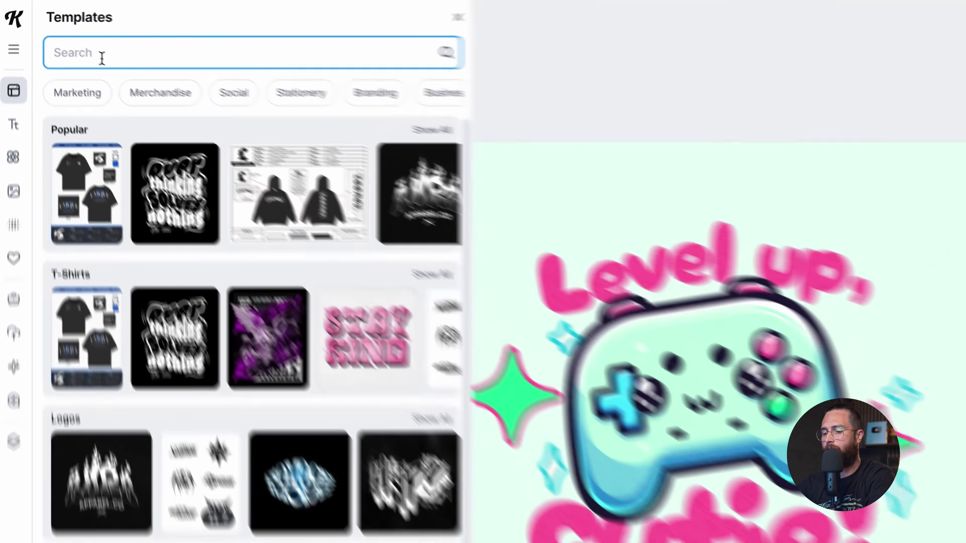
- Search the templates for "kawaii", browse through the matching designs and close the template library
key(Return)
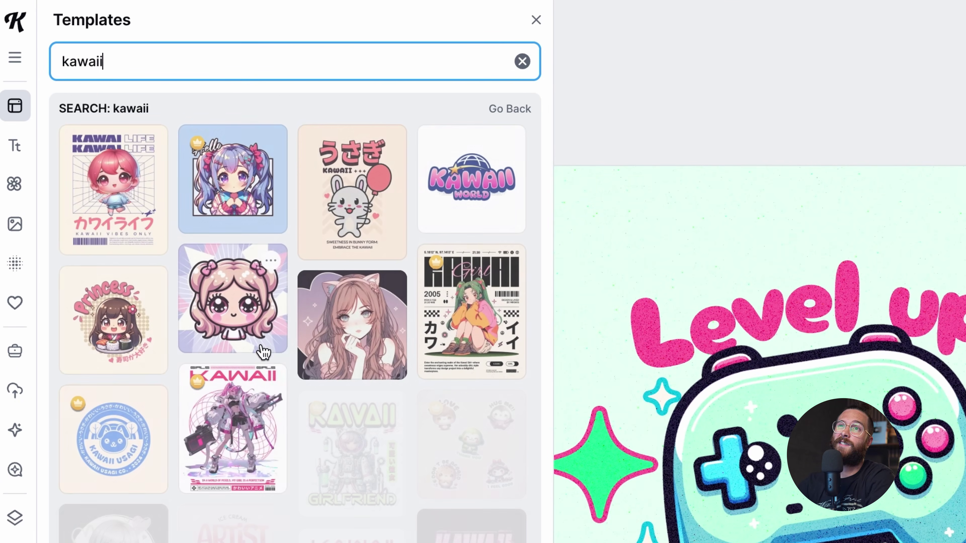
scroll(295, 342, down, 5)
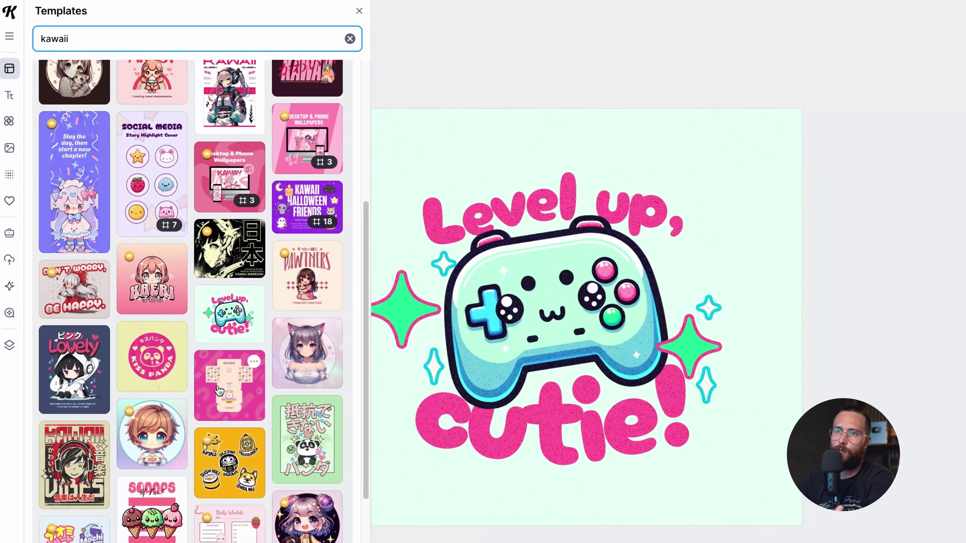
scroll(220, 390, down, 3)
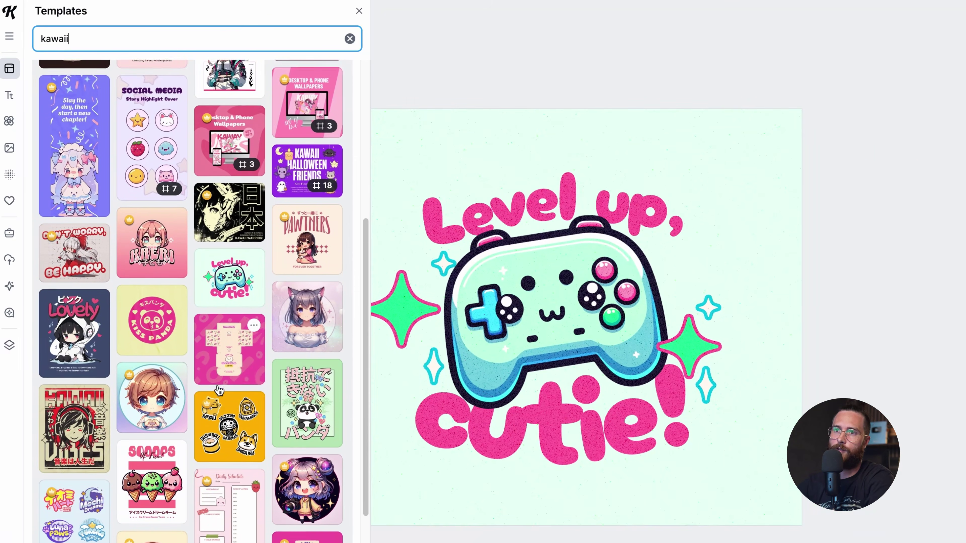
click(358, 10)
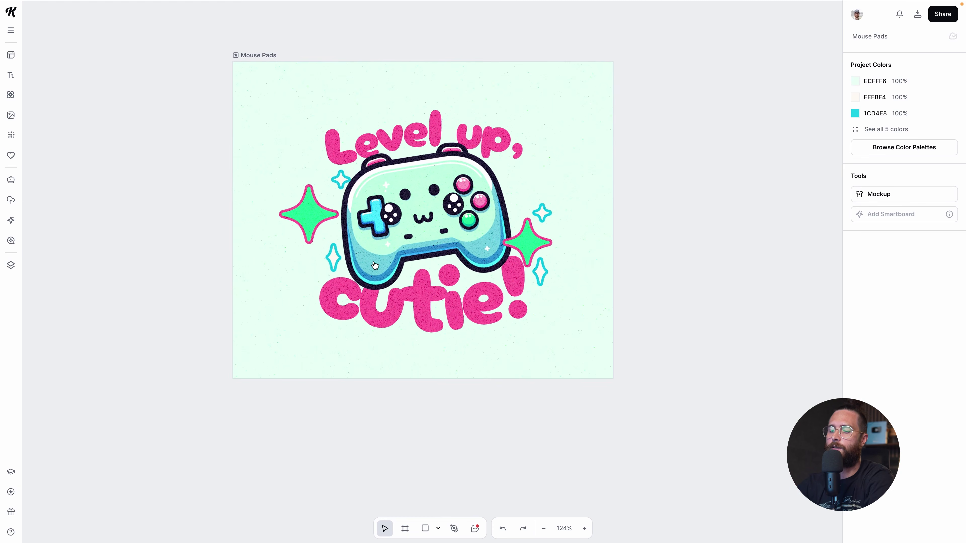
- Draw a new square artboard of about 466 × 466 px directly below the Mouse Pads artboard
scroll(375, 266, down, 5)
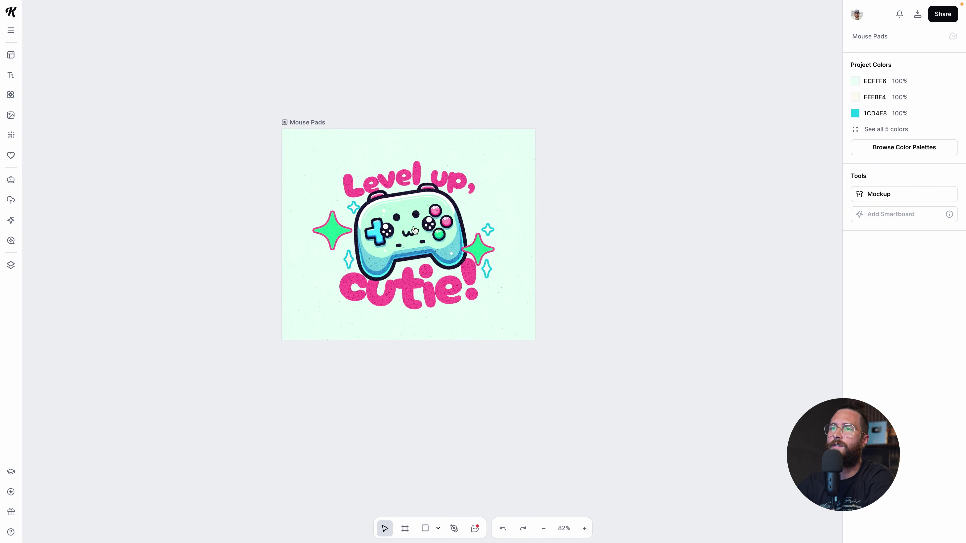
scroll(443, 274, down, 1)
scroll(396, 384, down, 1)
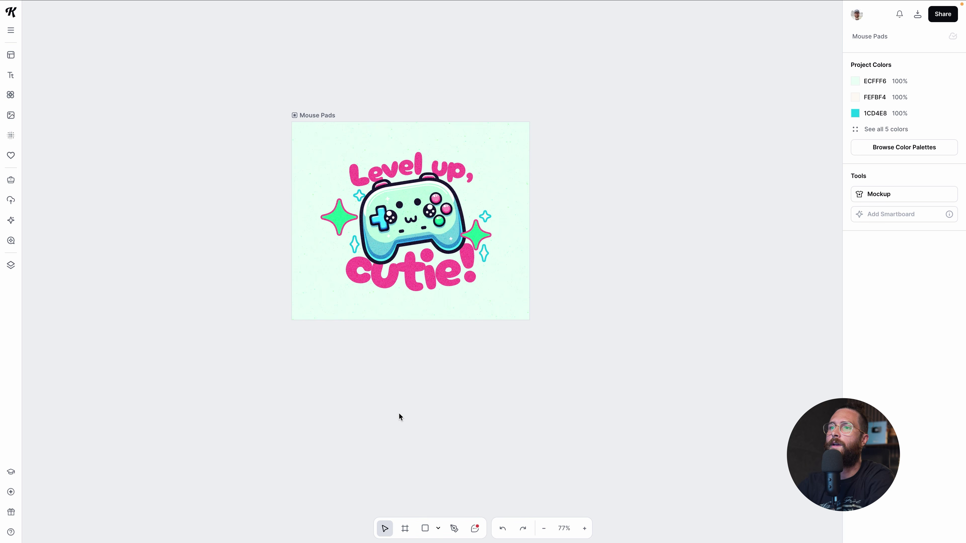
click(405, 528)
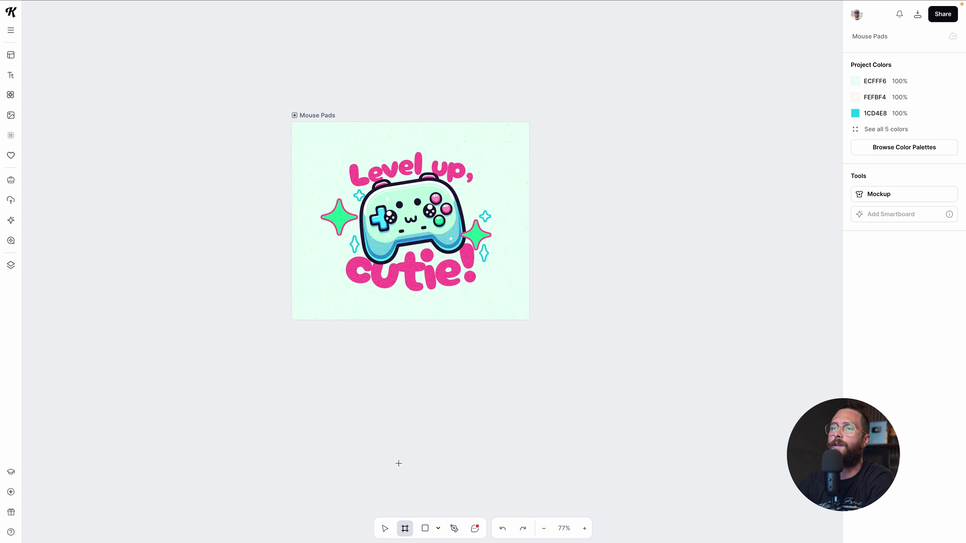
drag(294, 336, 474, 472)
scroll(472, 460, down, 3)
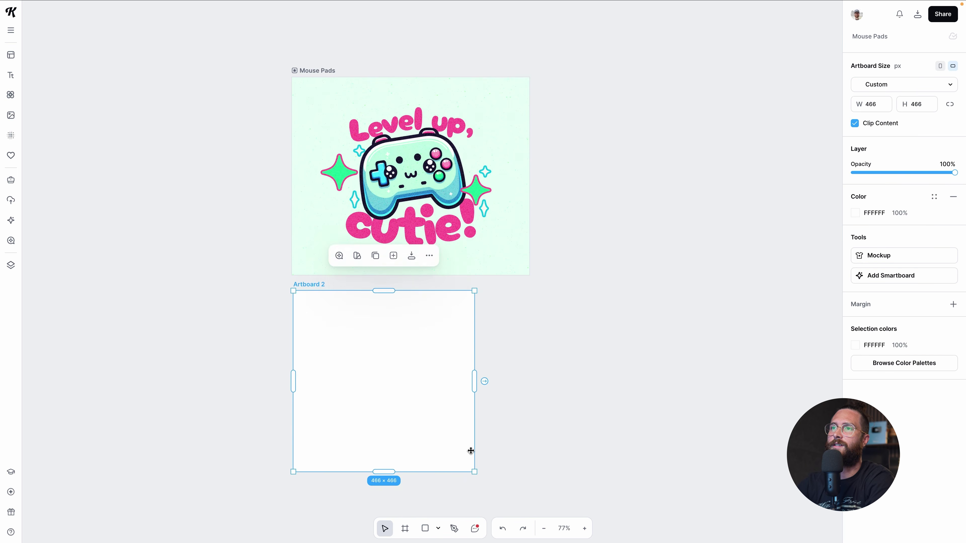
scroll(427, 370, up, 2)
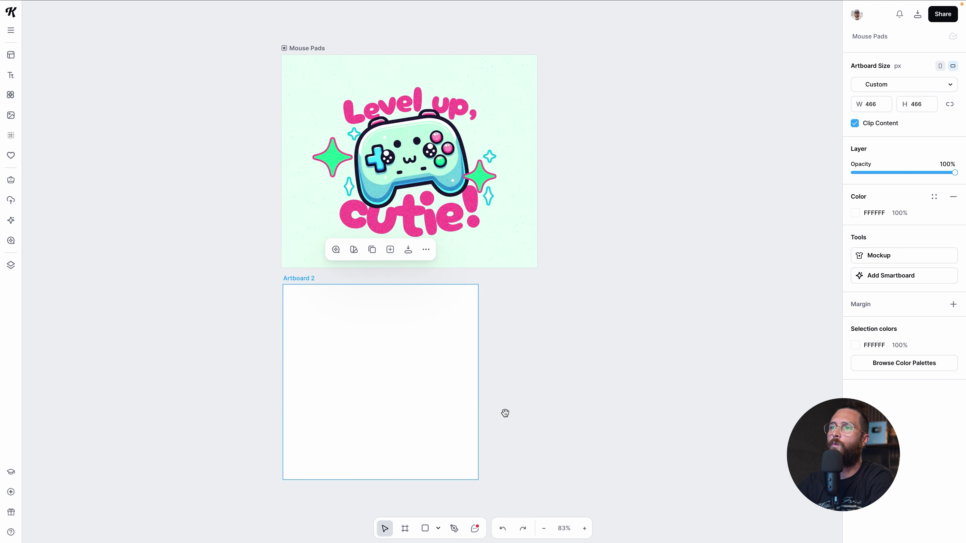
drag(505, 412, 535, 382)
click(223, 307)
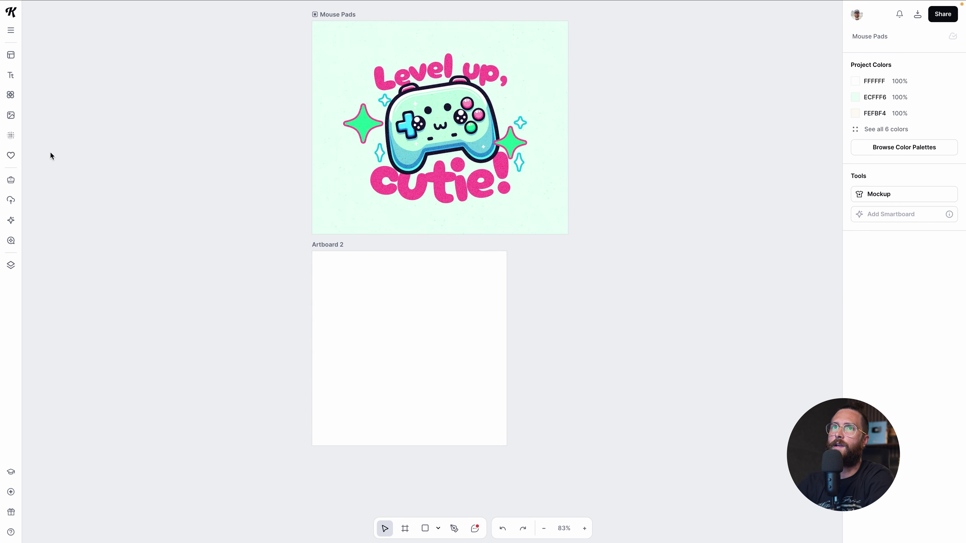
- Search the illustrations for "kawaii food" and add the smiling pink cupcake with the swirled pink topping to the canvas
click(15, 99)
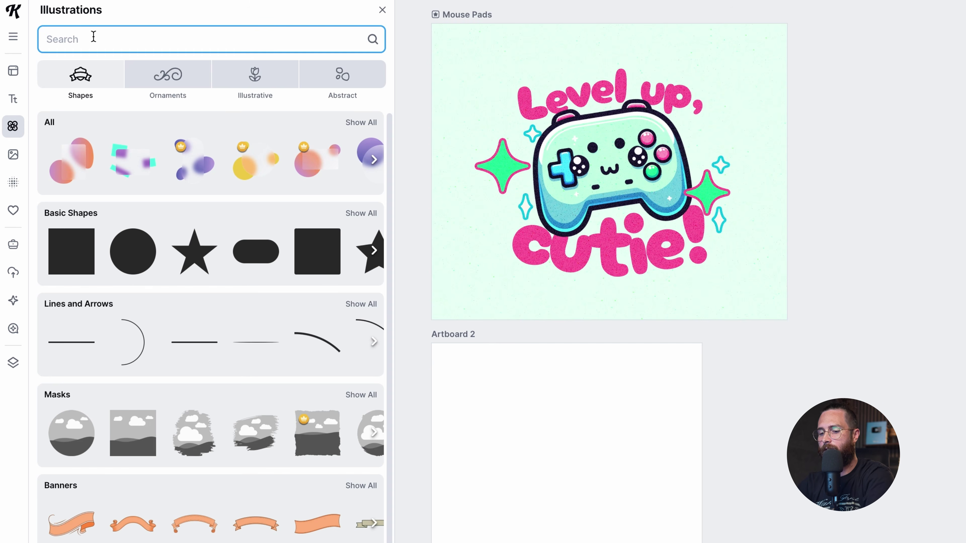
text(kawaii food)
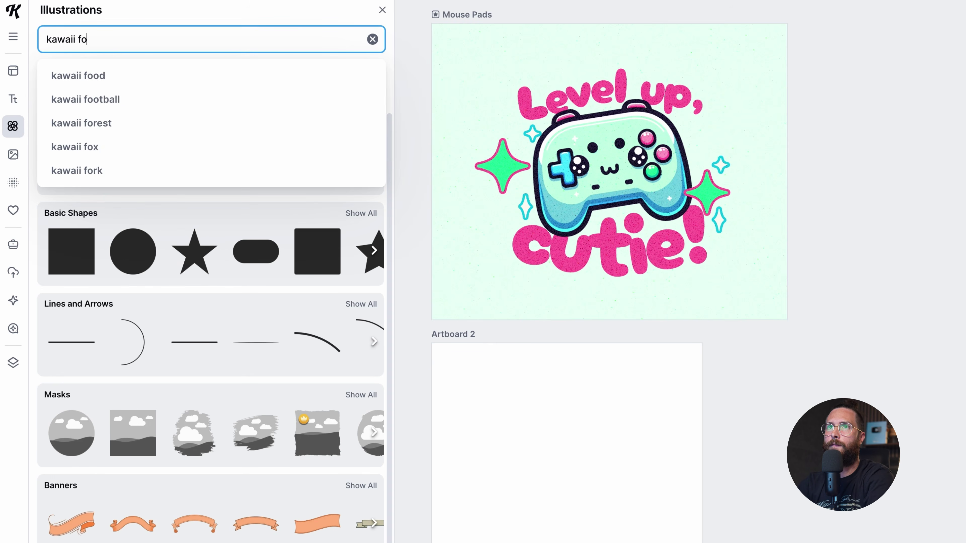
key(Return)
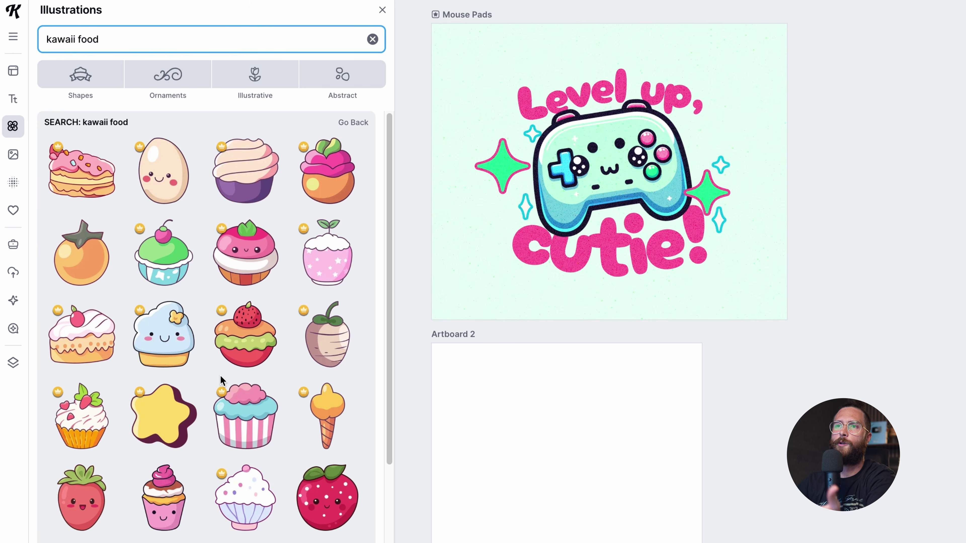
scroll(231, 446, down, 2)
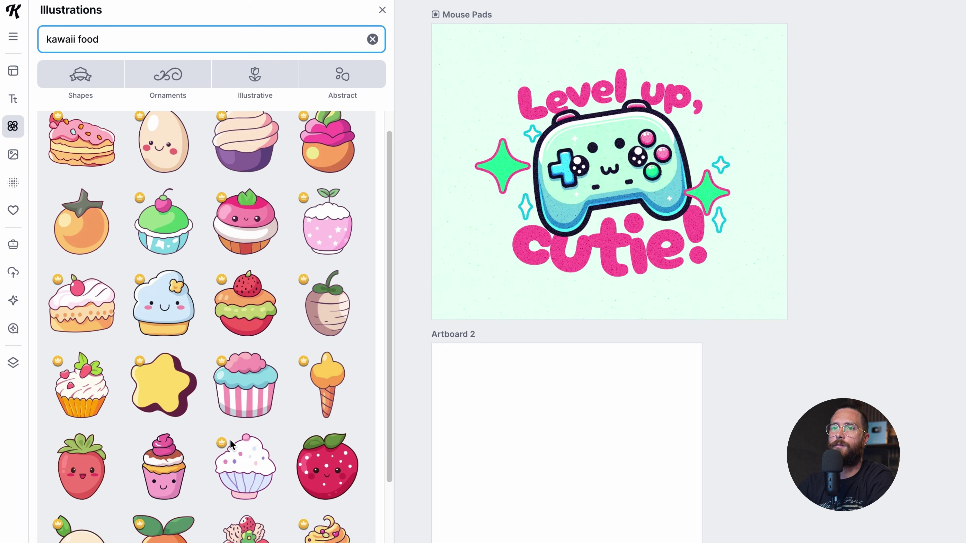
scroll(232, 445, up, 2)
scroll(205, 430, down, 3)
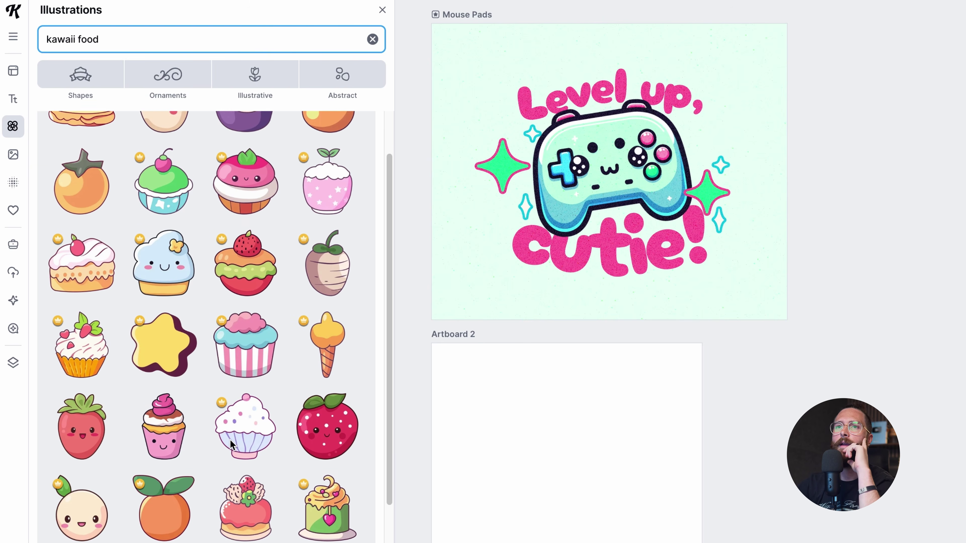
click(172, 411)
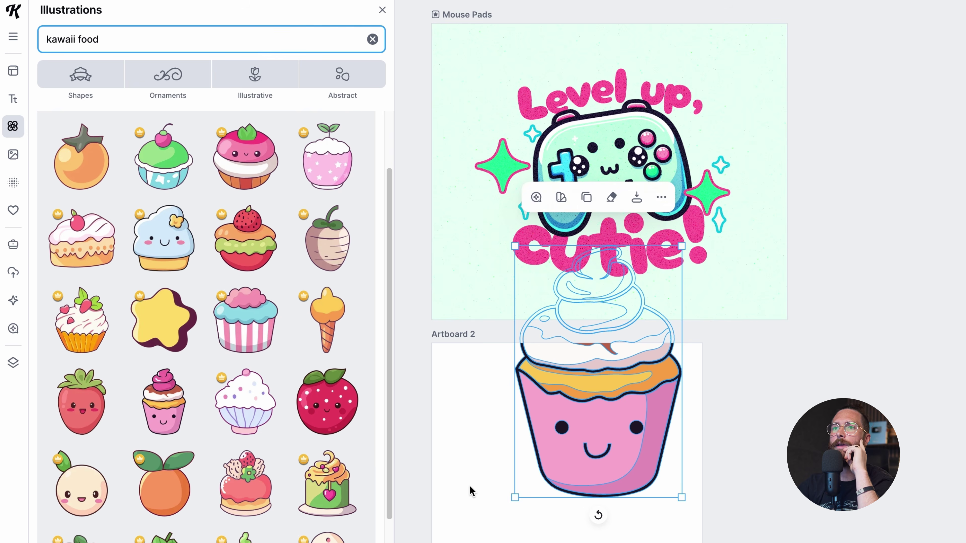
- Place the cupcake in the middle of Artboard 2, scaled to about 203 × 306 px and tilted slightly clockwise
drag(587, 442, 561, 495)
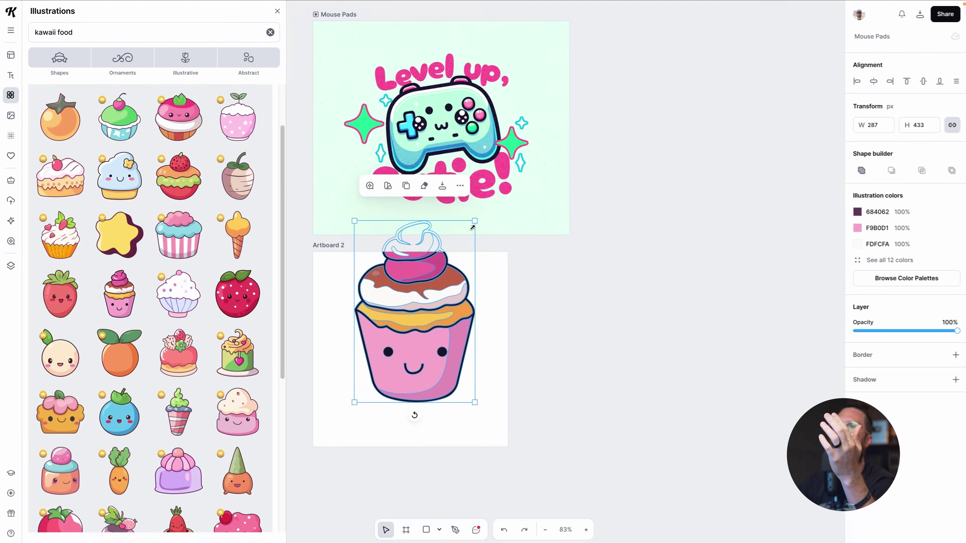
drag(655, 301, 617, 357)
drag(401, 415, 394, 417)
drag(400, 362, 404, 378)
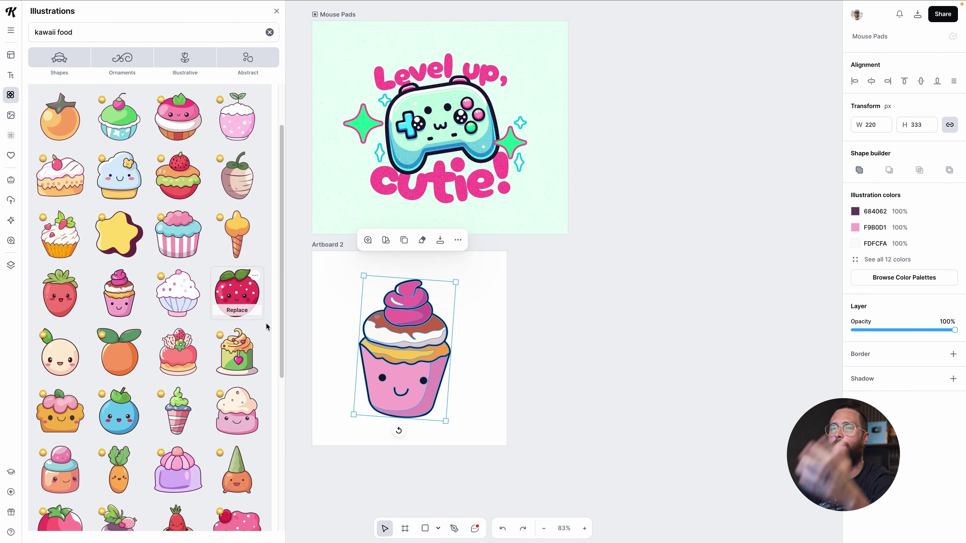
drag(456, 282, 448, 292)
drag(417, 339, 425, 333)
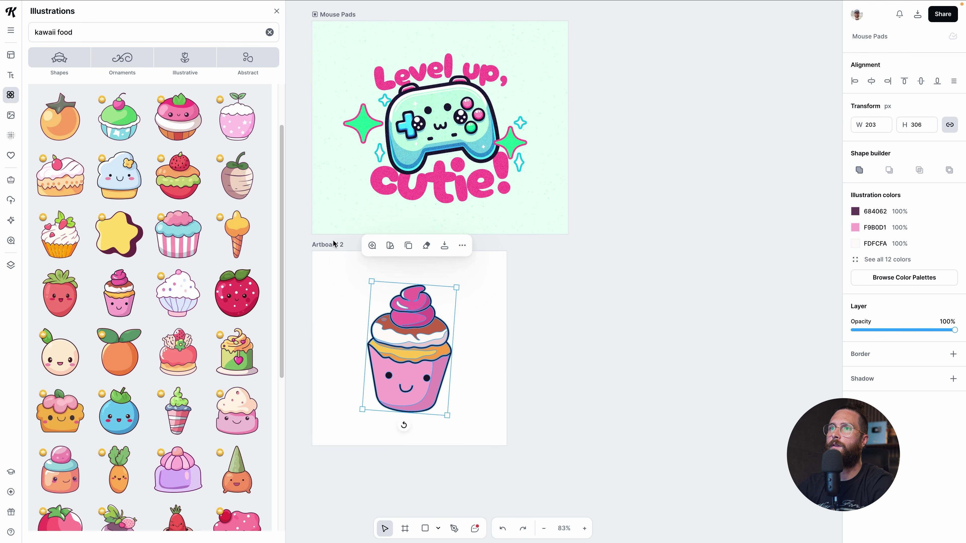
- Fill Artboard 2 with pale yellow FFEAB8, lightened from a colour sampled on the cupcake, and close the illustration library
click(333, 244)
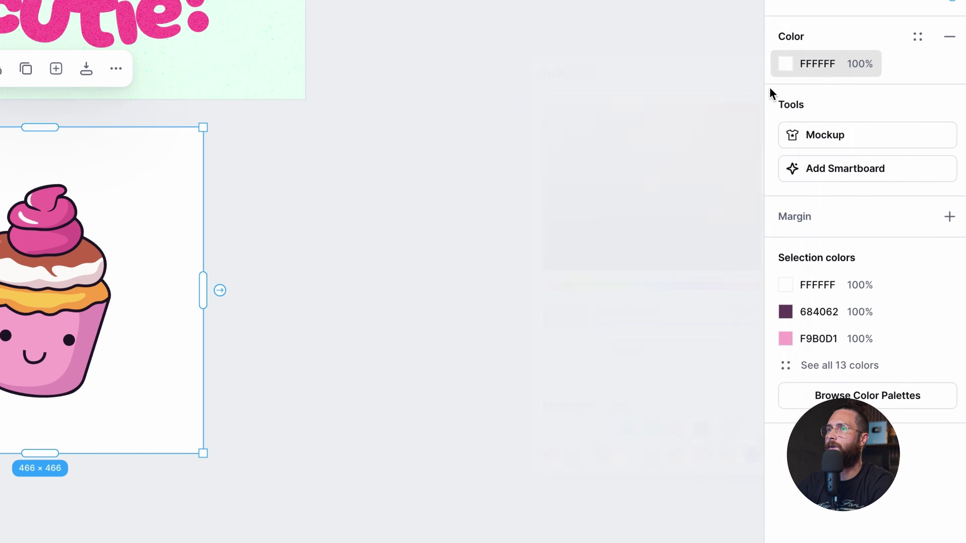
click(785, 64)
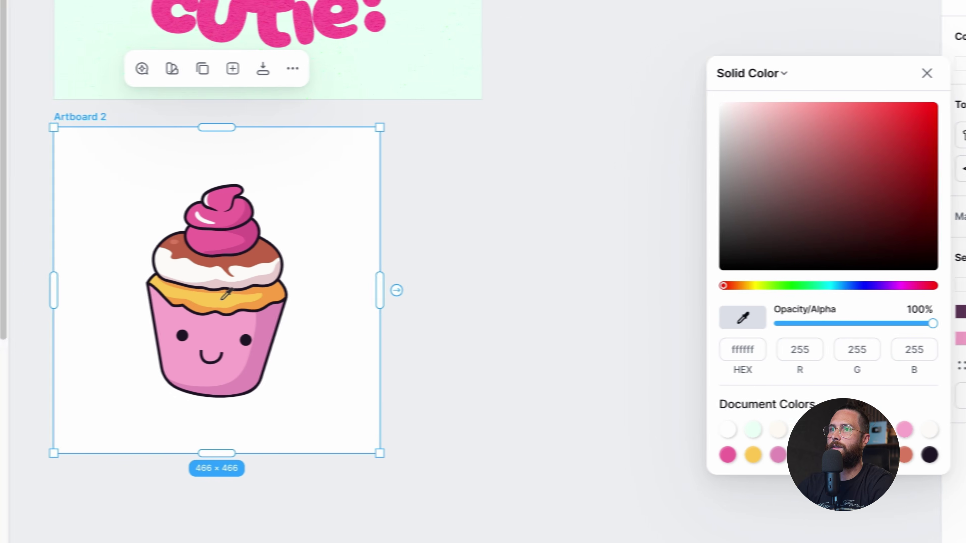
click(44, 306)
drag(876, 108, 795, 105)
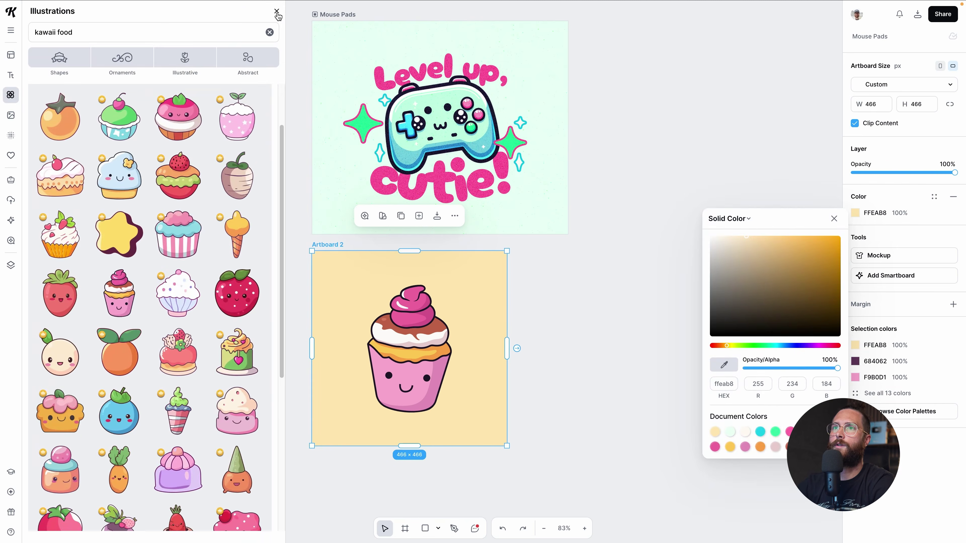
click(277, 12)
scroll(382, 315, up, 2)
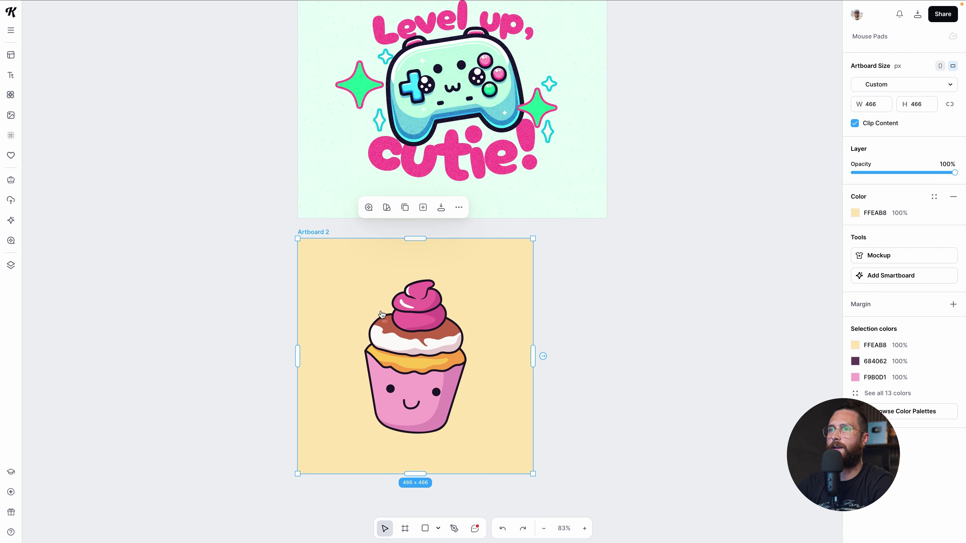
click(567, 311)
click(497, 159)
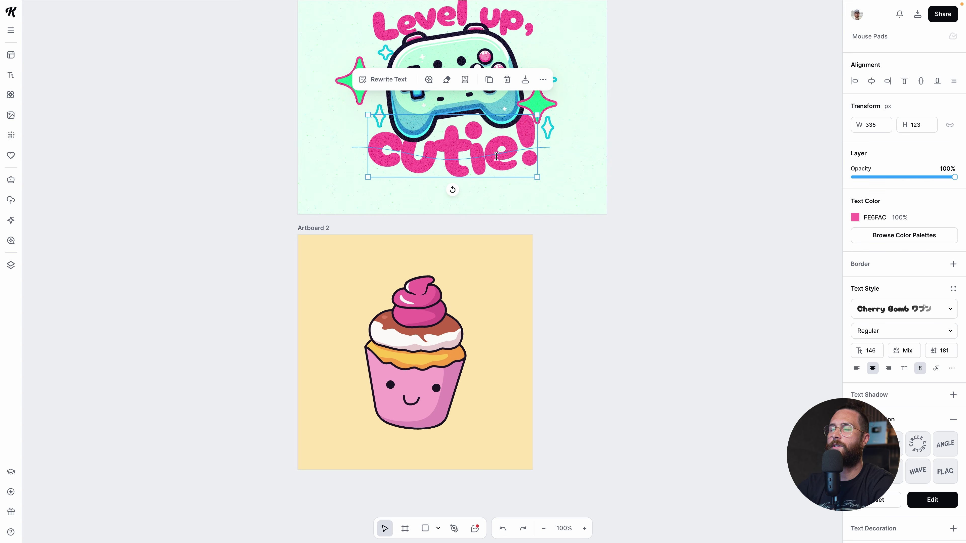
drag(496, 156, 437, 258)
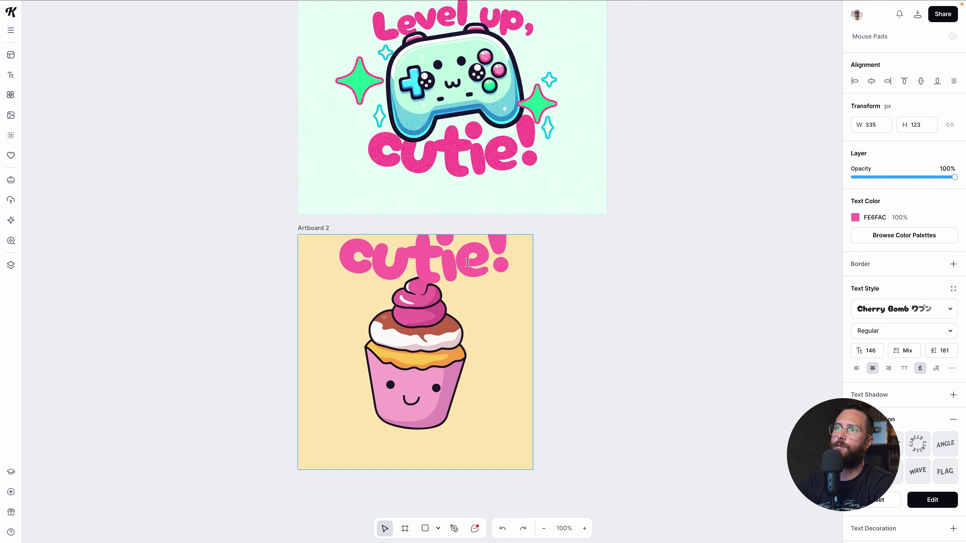
key(Delete)
- Add a text reading "Sweet" to Artboard 2 and centre it above the cupcake
scroll(451, 399, down, 1)
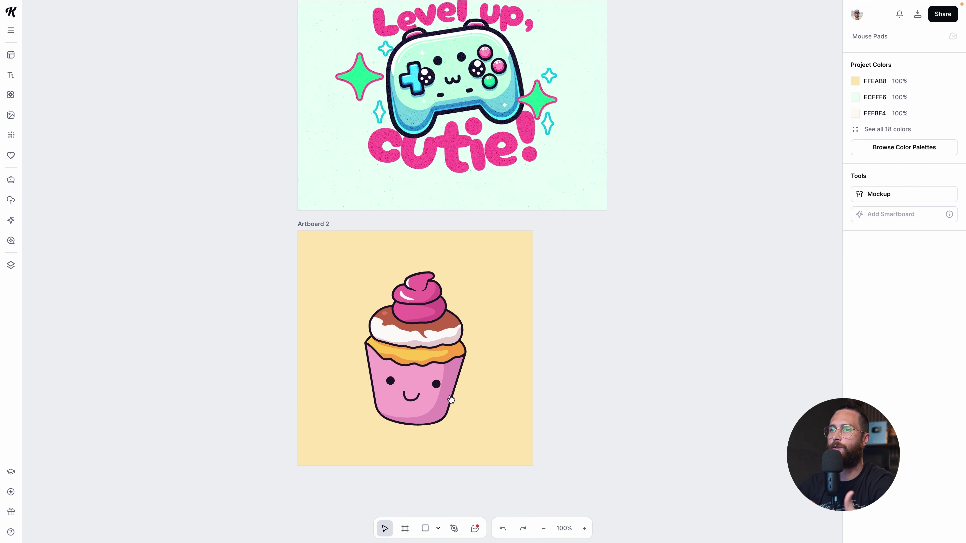
key(t)
click(375, 270)
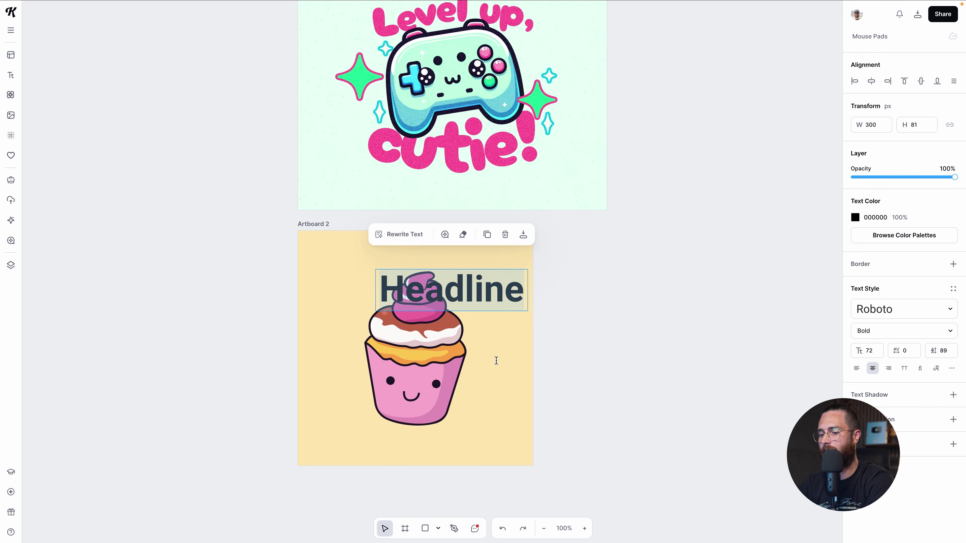
text(Sweet)
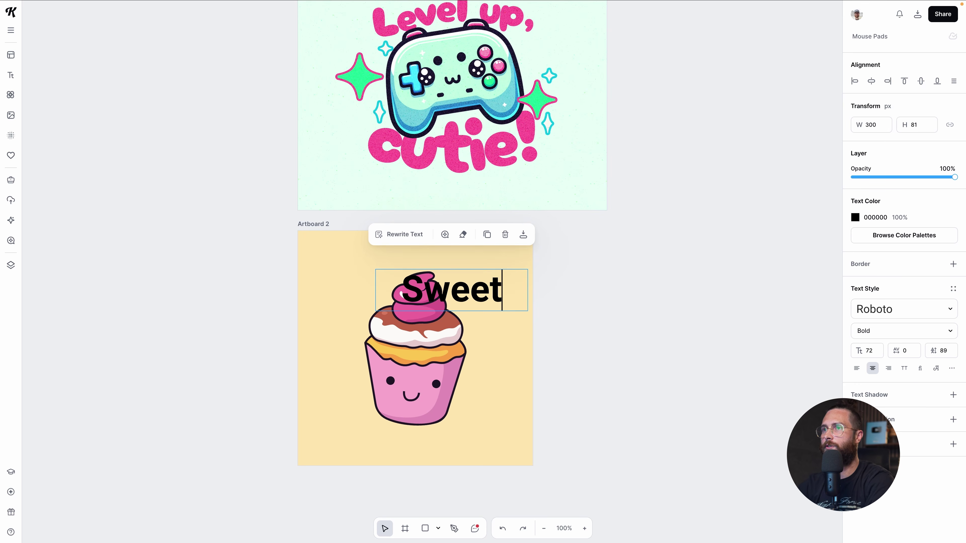
click(491, 314)
click(475, 293)
drag(475, 293, 435, 256)
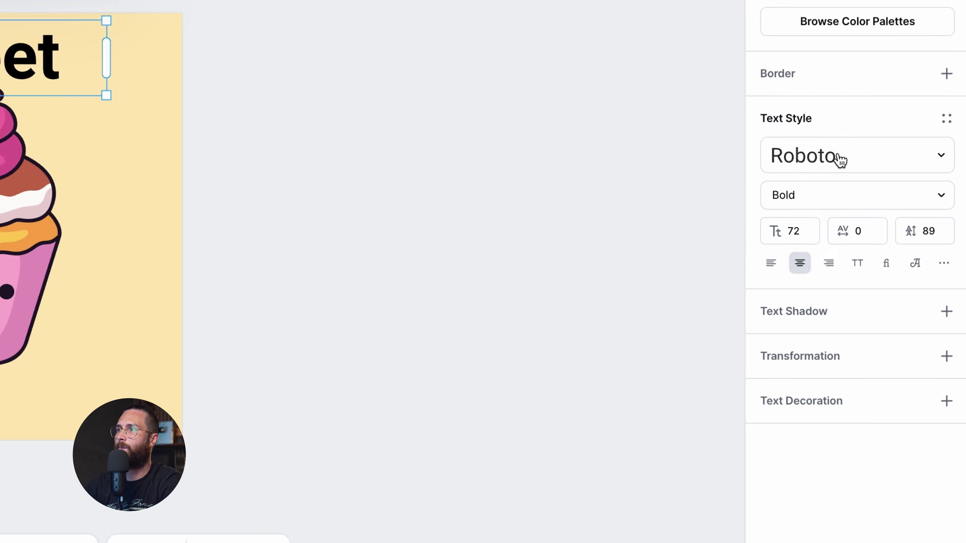
- Search the typefaces for "kawaii" and set the "Sweet" text in Cherry Bomb
click(893, 309)
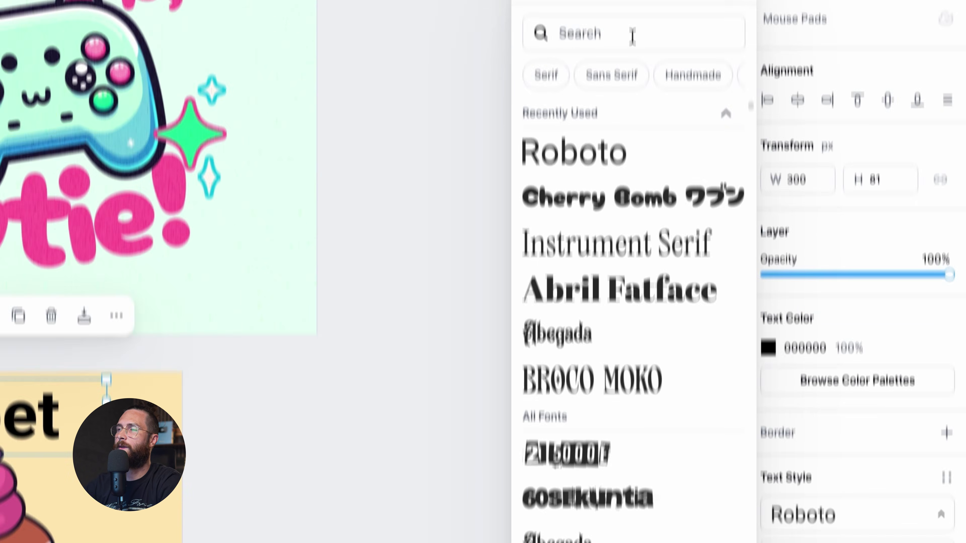
text(kawa)
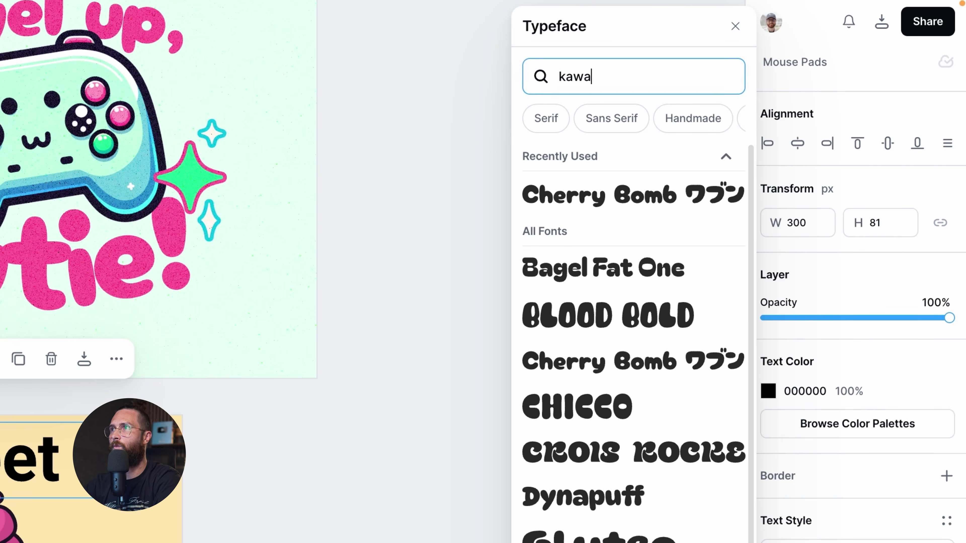
key(Return)
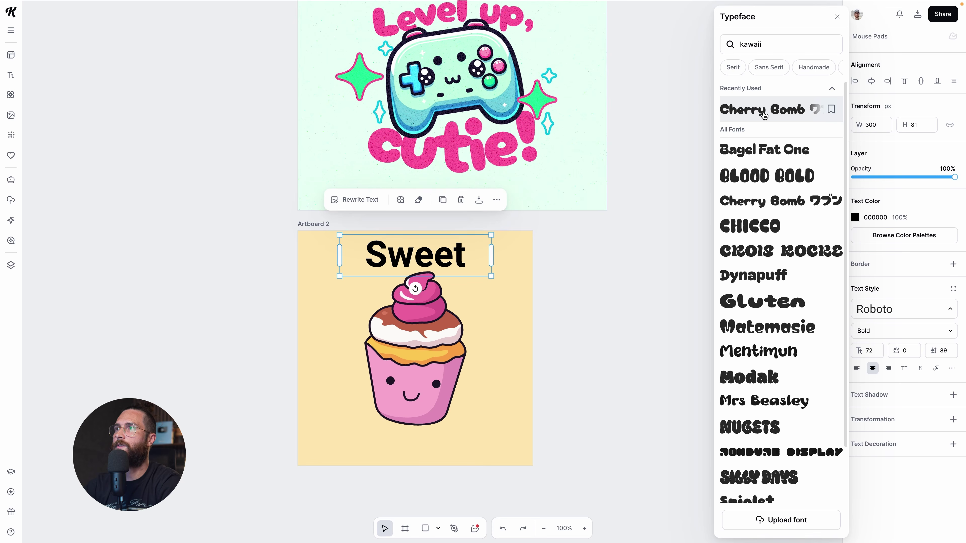
click(765, 114)
- Recolour the "Sweet" text with pink F170A8 sampled from the cupcake's swirl
click(473, 163)
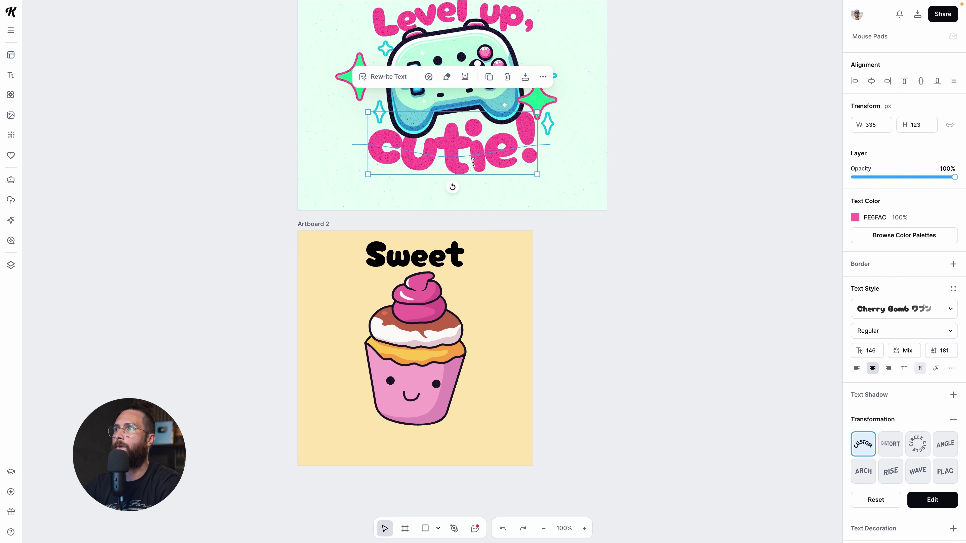
click(431, 252)
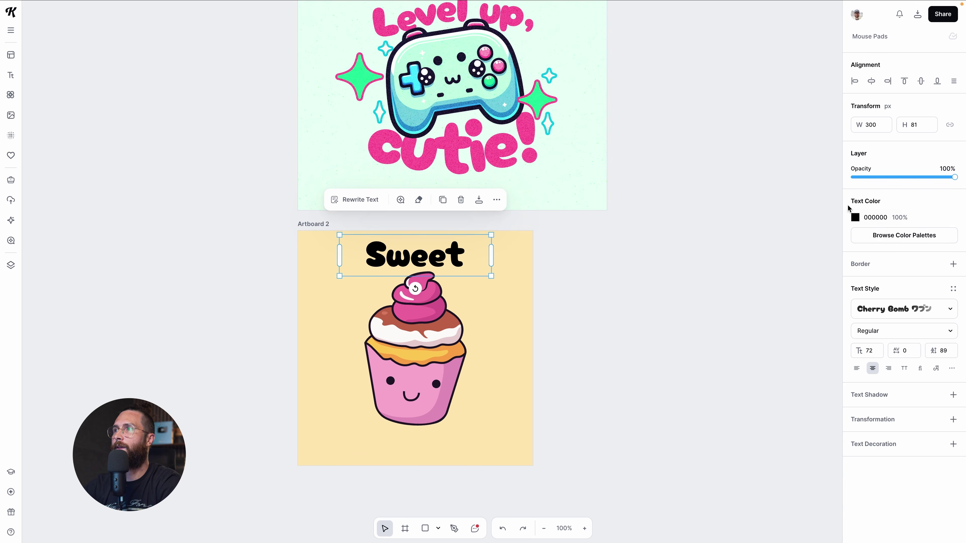
click(855, 217)
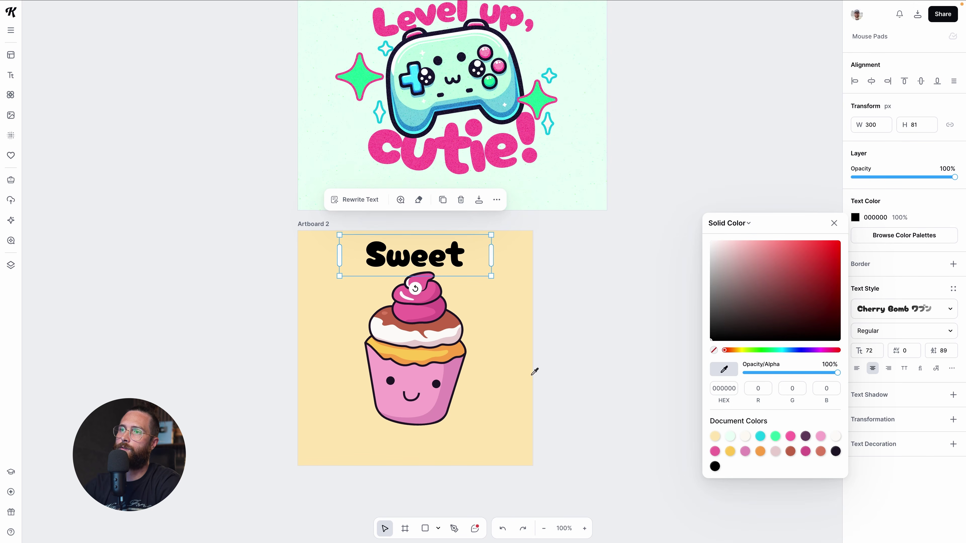
click(419, 308)
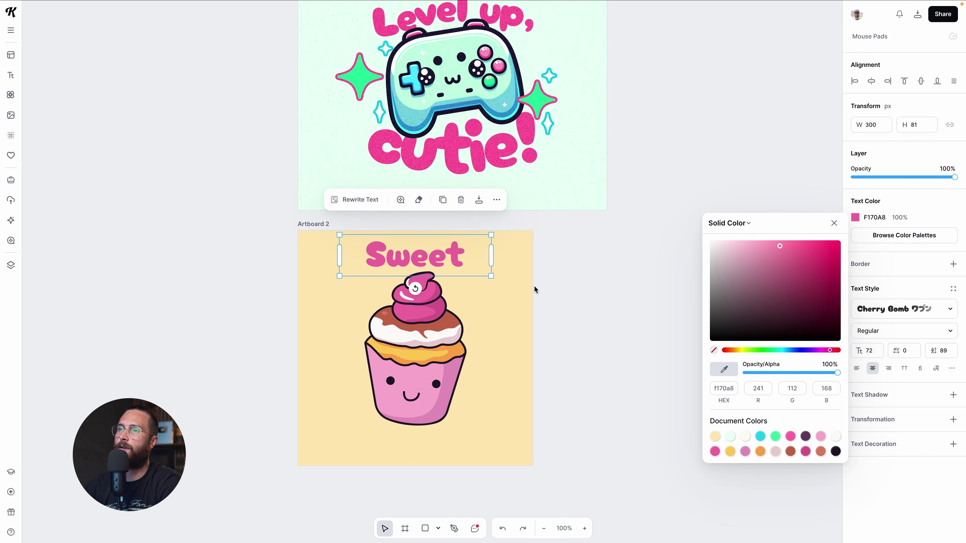
click(566, 297)
- Scale the cupcake down to about 185 × 279 px and enlarge the "Sweet" text to font size 84
click(470, 277)
drag(490, 277, 467, 282)
click(471, 285)
click(458, 262)
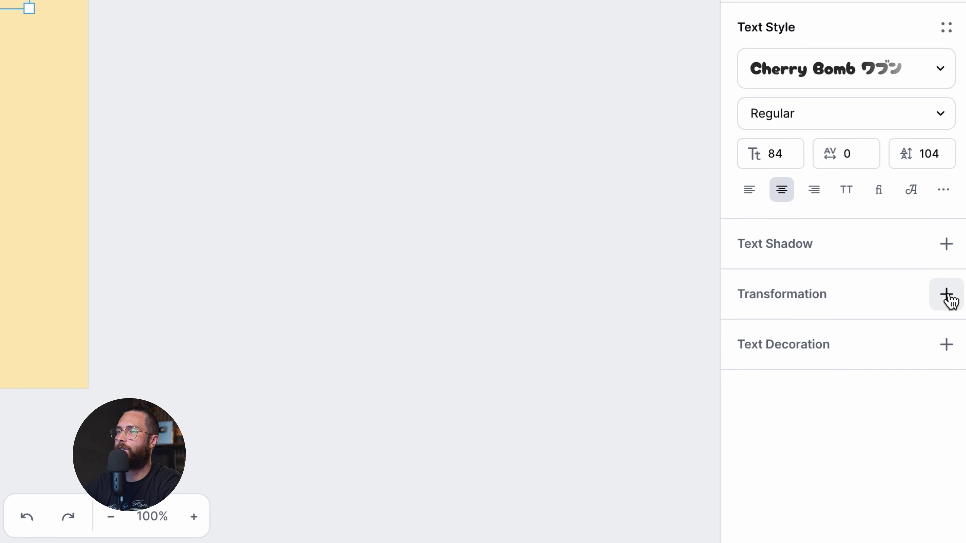
- Apply the Circle transformation to "Sweet" and enlarge its circle so the word arches gently over the cupcake
click(947, 297)
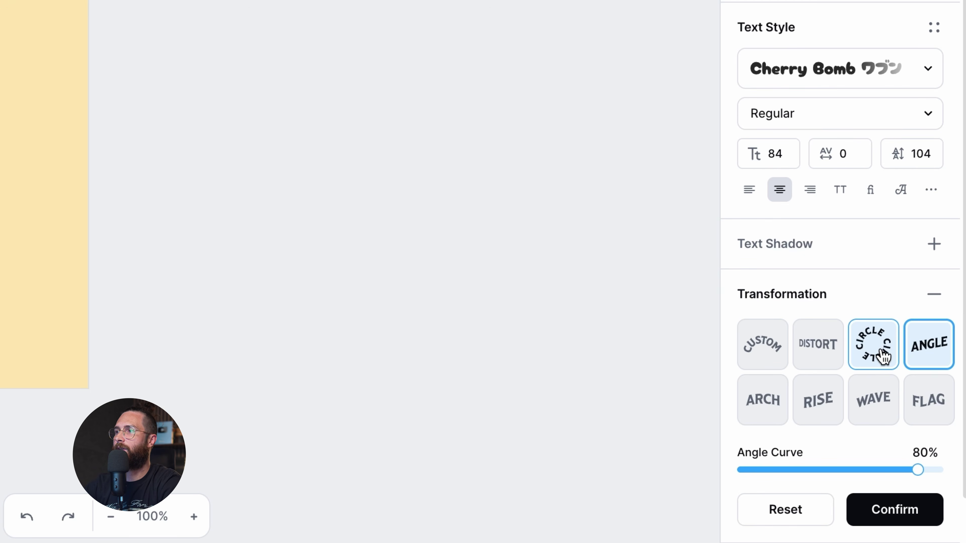
click(882, 356)
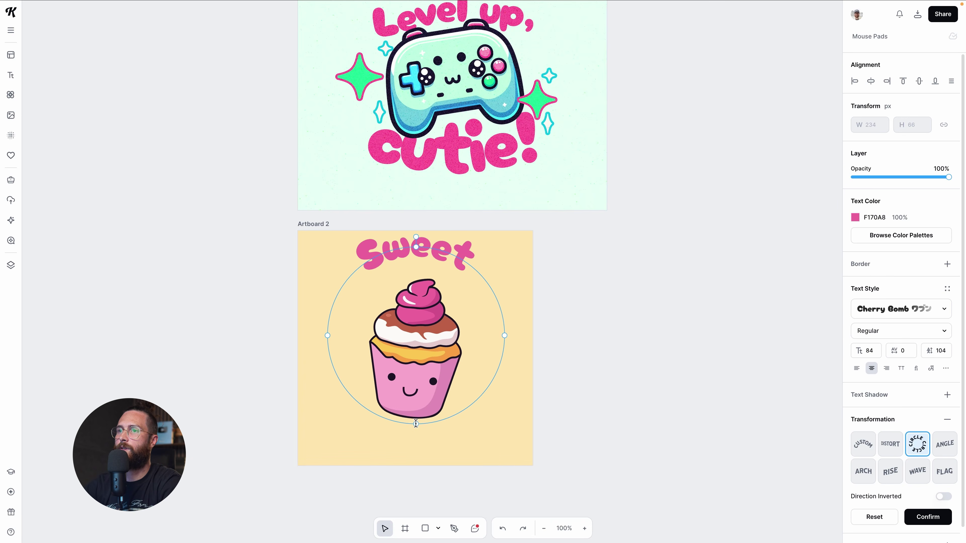
drag(416, 424, 420, 463)
drag(439, 257, 446, 264)
drag(418, 478, 418, 464)
click(532, 275)
- Duplicate the arched "Sweet" text, invert the copy's circle direction and place it just below the cupcake
scroll(530, 279, down, 1)
click(466, 242)
scroll(468, 250, down, 1)
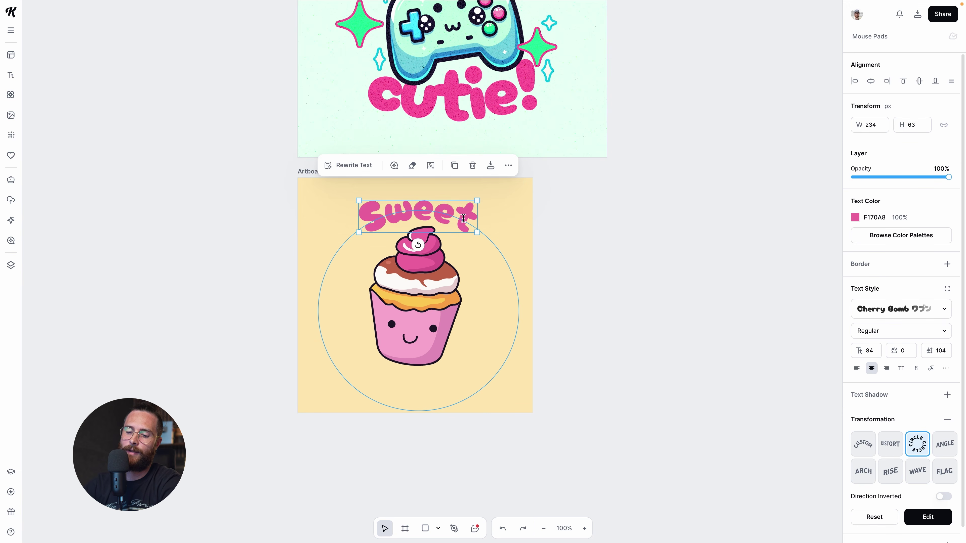
drag(463, 218, 454, 380)
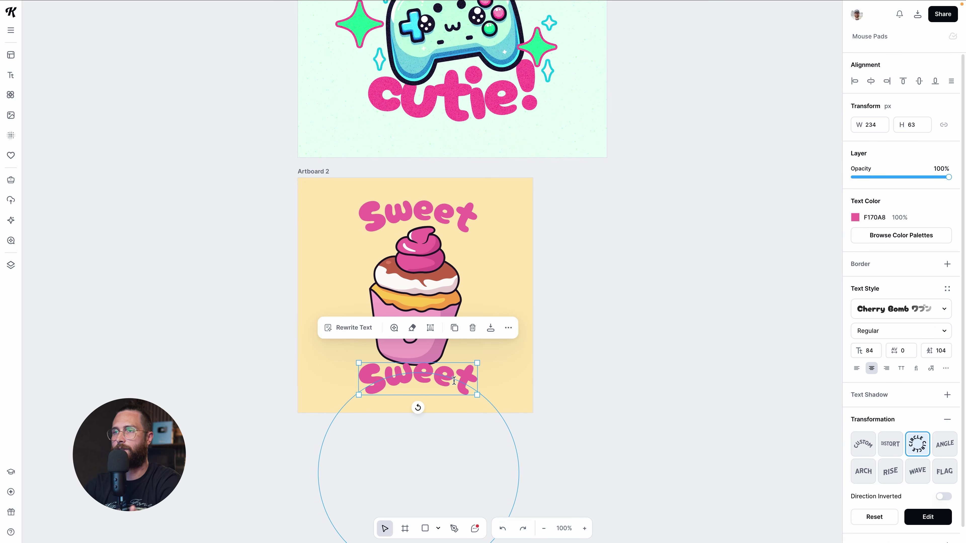
scroll(602, 395, down, 1)
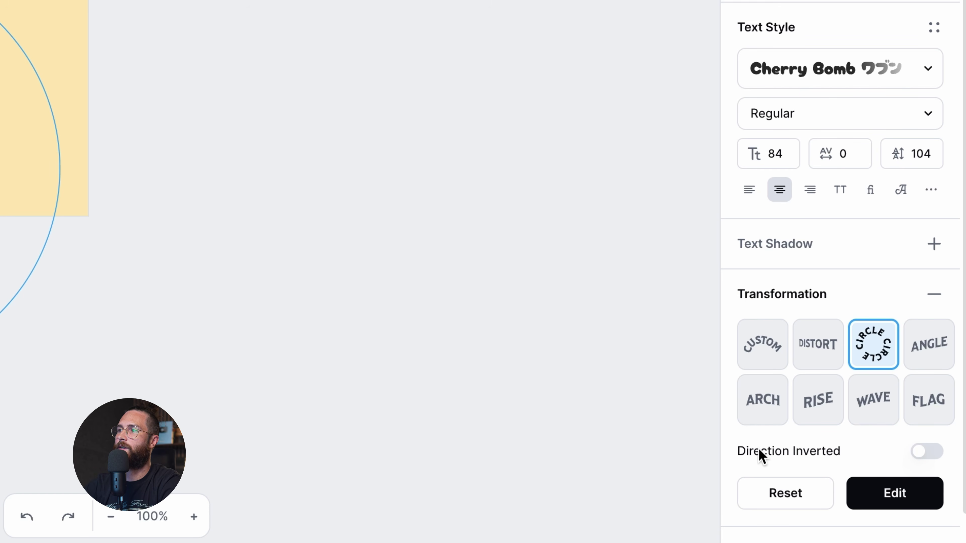
click(922, 455)
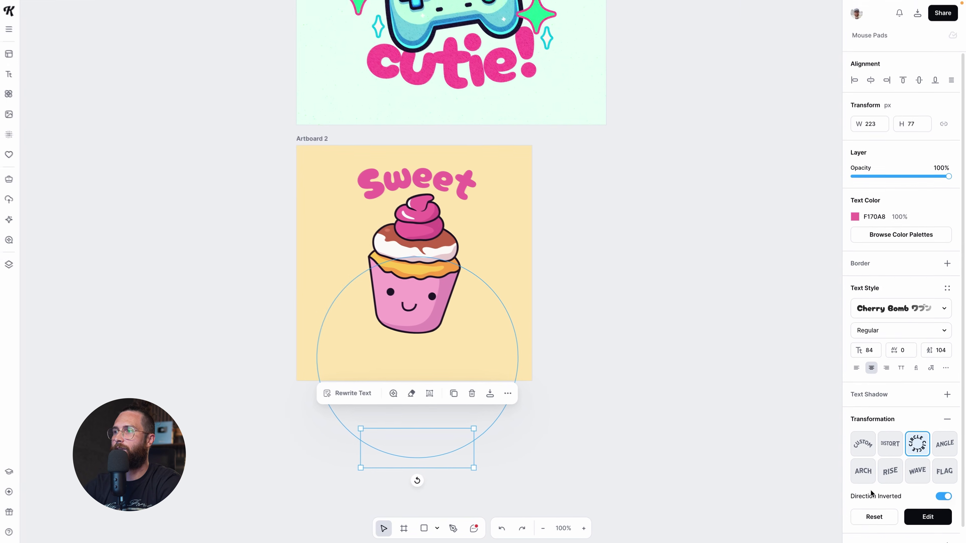
drag(439, 458, 439, 363)
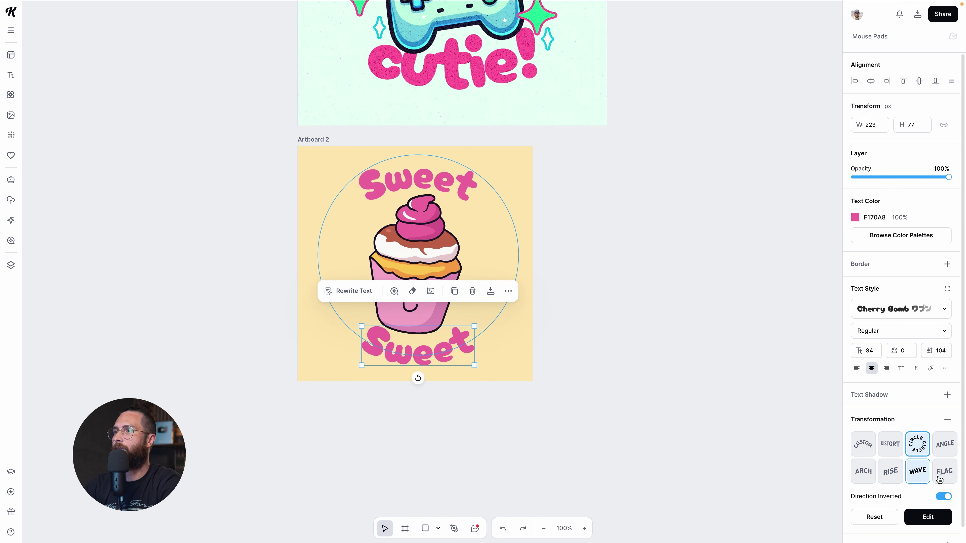
click(944, 497)
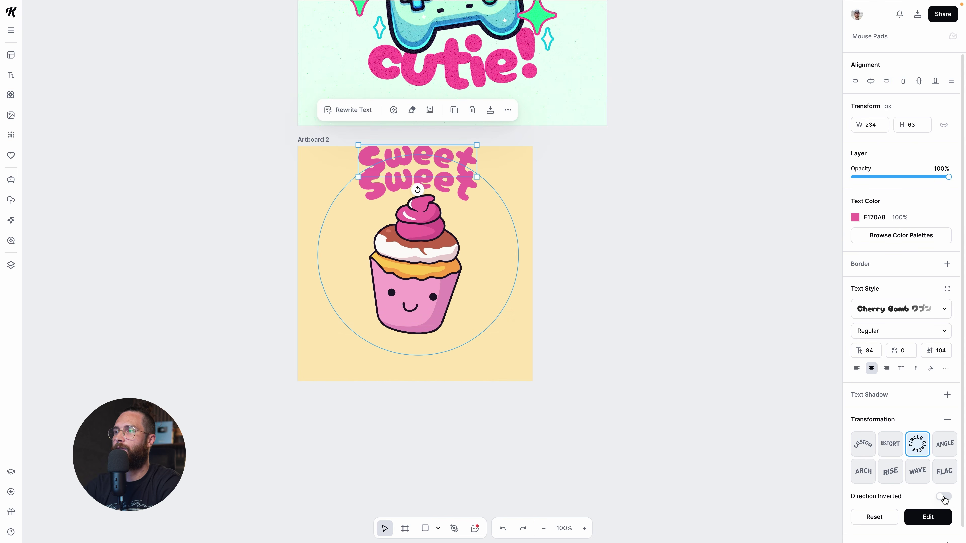
click(943, 497)
- Change the wording of the lower text copy to "Treat"
click(438, 339)
click(439, 346)
double_click(441, 354)
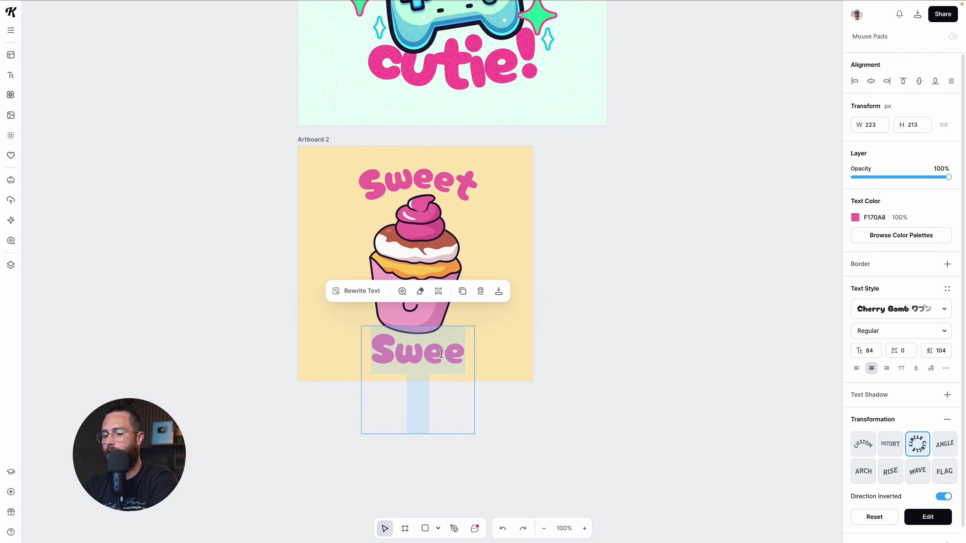
text(treat)
key(BackSpace)
key(BackSpace)
key(BackSpace)
key(BackSpace)
key(BackSpace)
text(Trea)
key(BackSpace)
key(BackSpace)
text(reat)
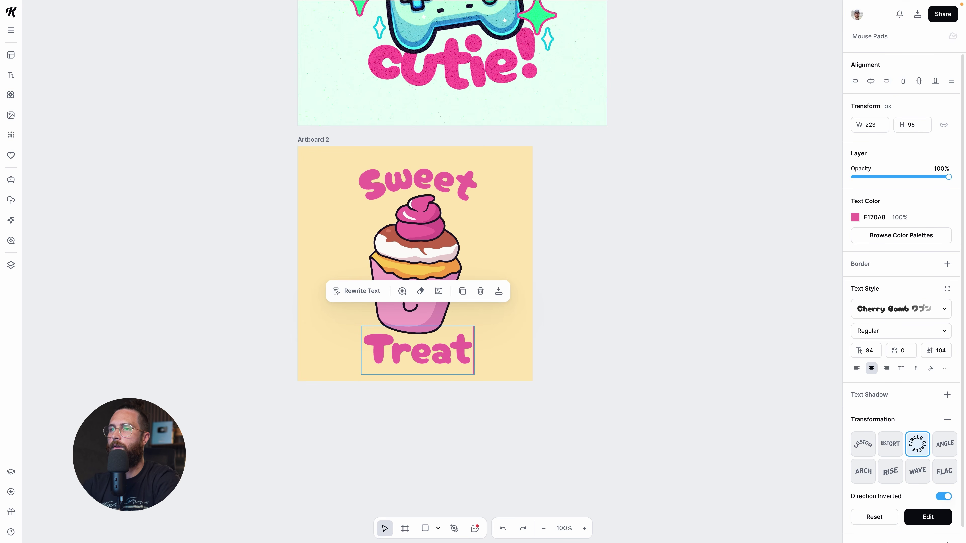
- Flatten the curve of "Treat" by roughly doubling the size of its circle path
click(477, 355)
click(454, 349)
click(433, 291)
drag(419, 155, 425, 54)
click(446, 362)
- Scale "Treat" up to font size 113, about 274 × 95 px, and position it centred under the cupcake
click(431, 354)
drag(458, 367, 480, 371)
key(ctrl+z)
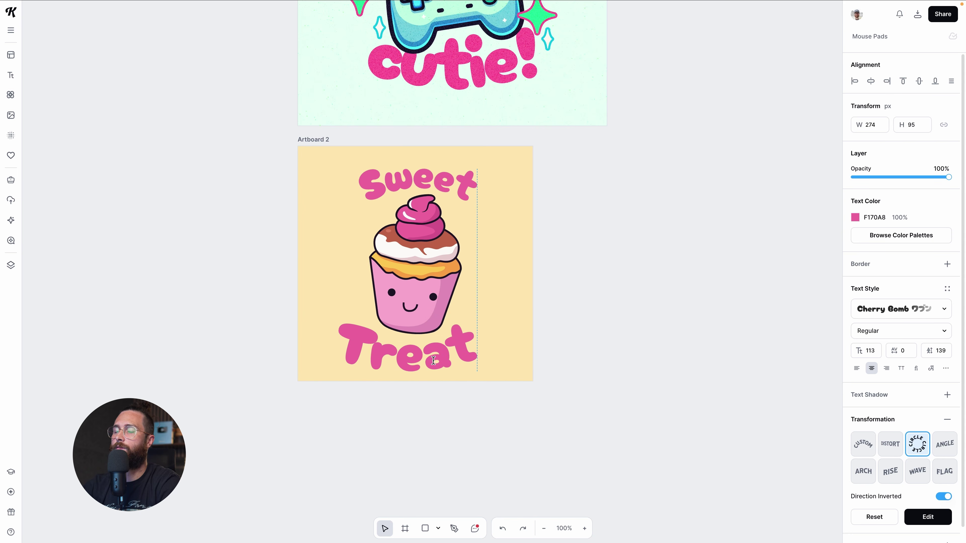
click(433, 360)
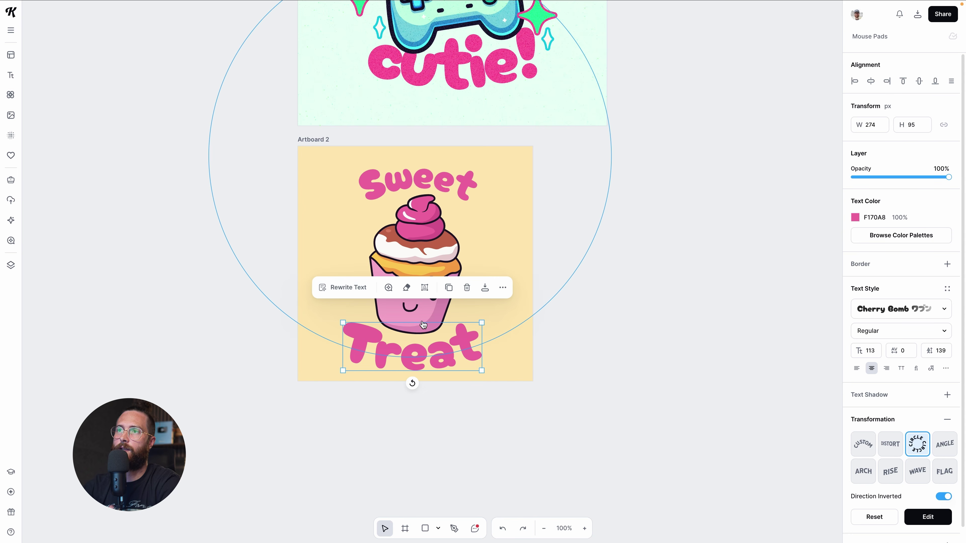
click(550, 317)
- Enlarge the arched "Sweet" text above the cupcake to roughly the width of "Treat"
click(474, 187)
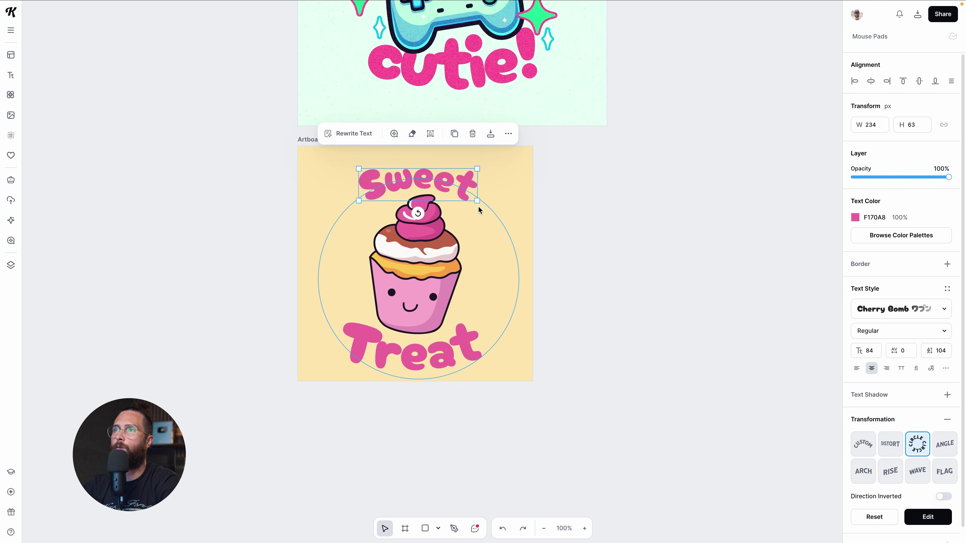
drag(478, 201, 349, 289)
click(507, 225)
- Place a copy of "Sweet" at font size 42 beside the cupcake, above "Treat", and change its wording to "lil'"
click(468, 184)
click(353, 302)
click(325, 295)
drag(349, 295, 349, 302)
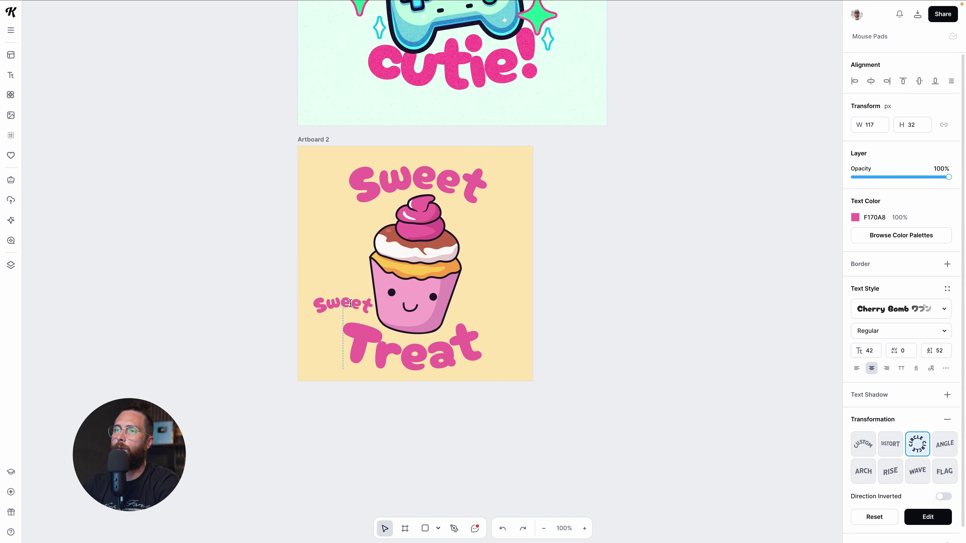
double_click(350, 302)
text(lil)
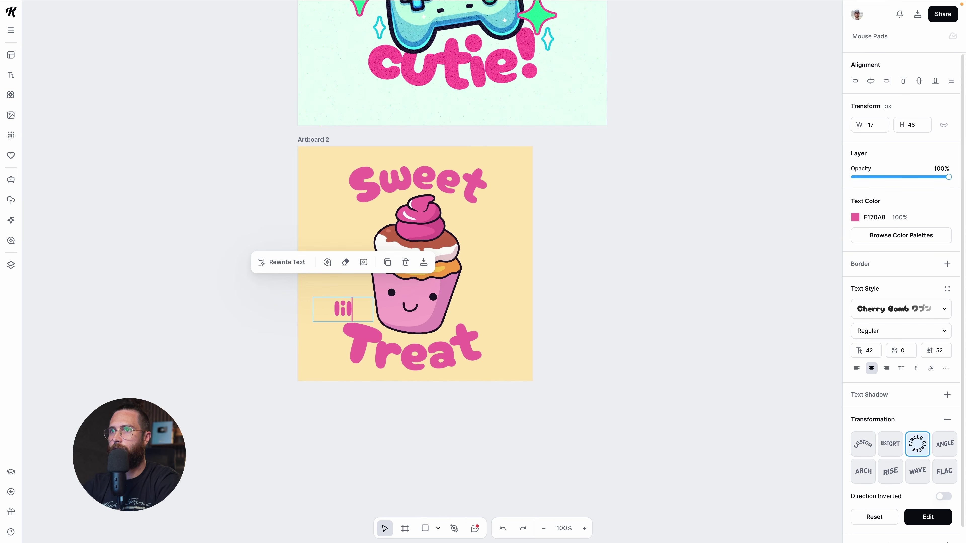
text(')
key(Escape)
click(395, 409)
- Enlarge the circle path of "lil'" for a gentler curve and nudge the word closer to the cupcake above the "T"
click(345, 301)
click(355, 257)
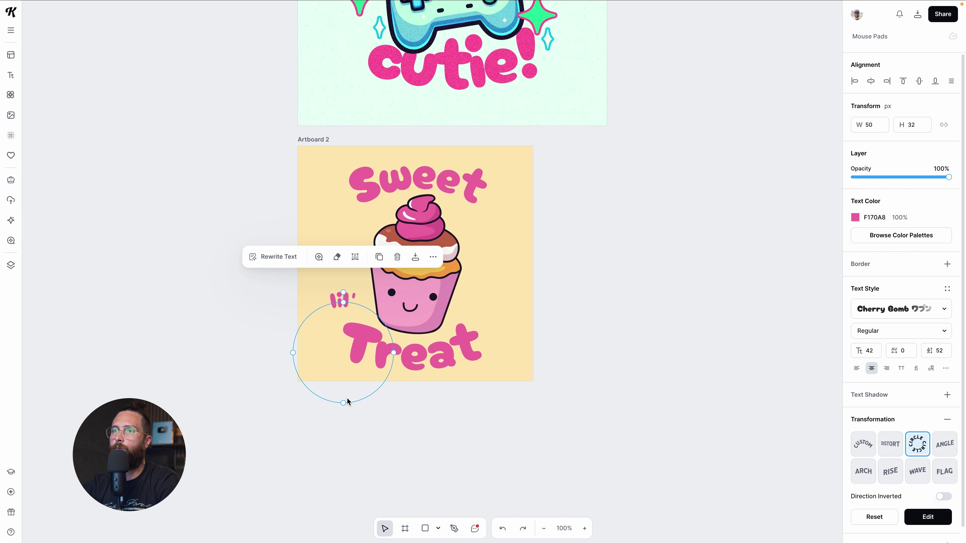
drag(343, 404, 349, 437)
click(380, 376)
drag(342, 303, 346, 304)
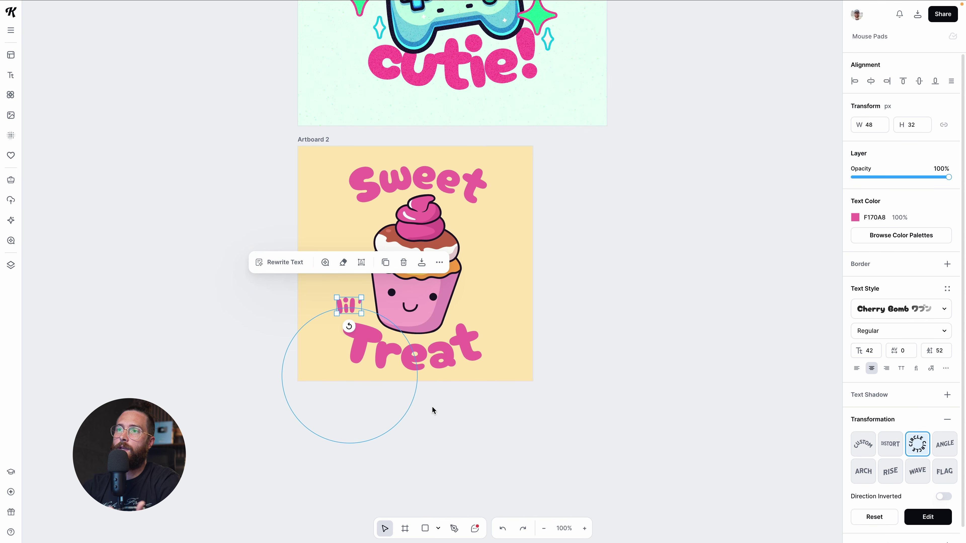
scroll(431, 409, up, 1)
click(508, 422)
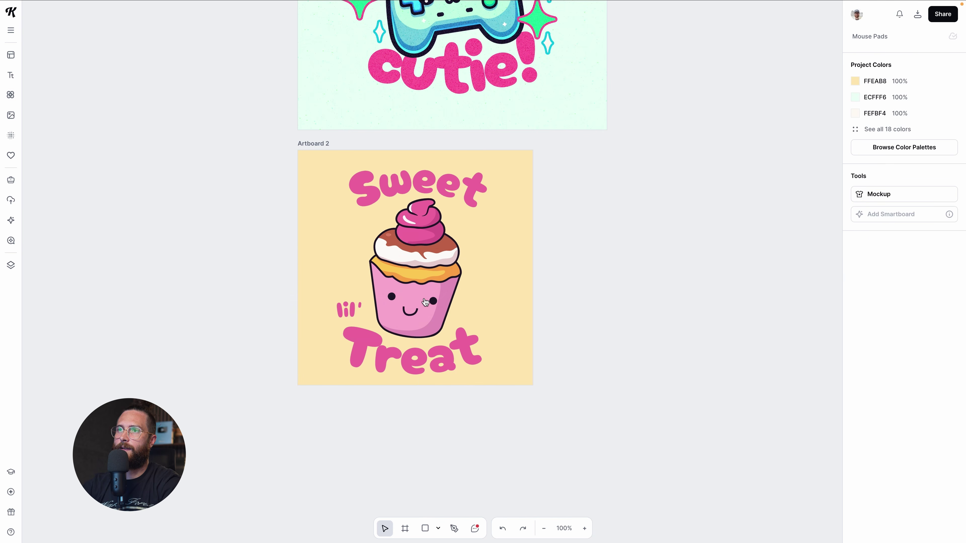
- Rotate the cupcake slightly further clockwise between the two lines of lettering
click(388, 311)
drag(407, 352, 402, 352)
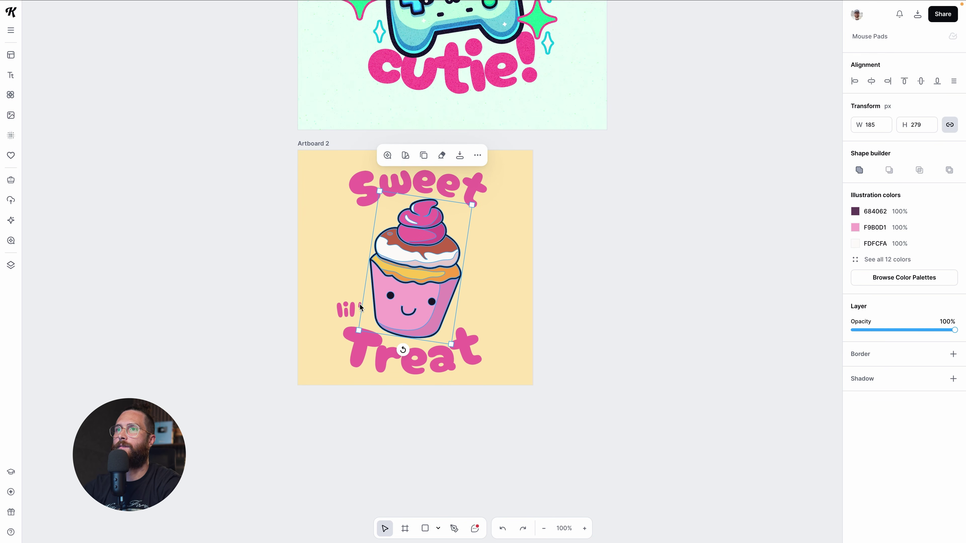
mouse_move(398, 346)
mouse_down()
mouse_move(418, 360)
mouse_move(402, 350)
mouse_up()
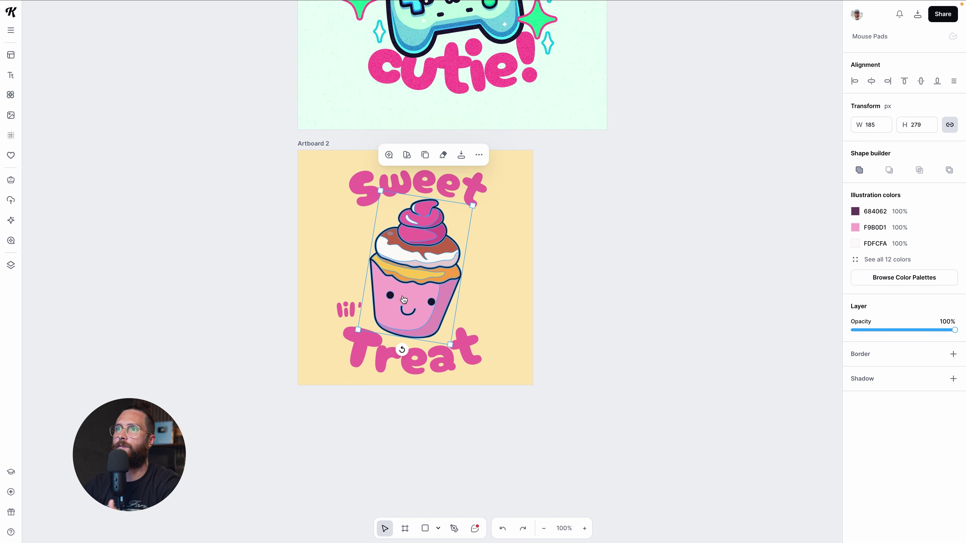
- Search the illustration library for "kawaii star"
scroll(399, 350, up, 3)
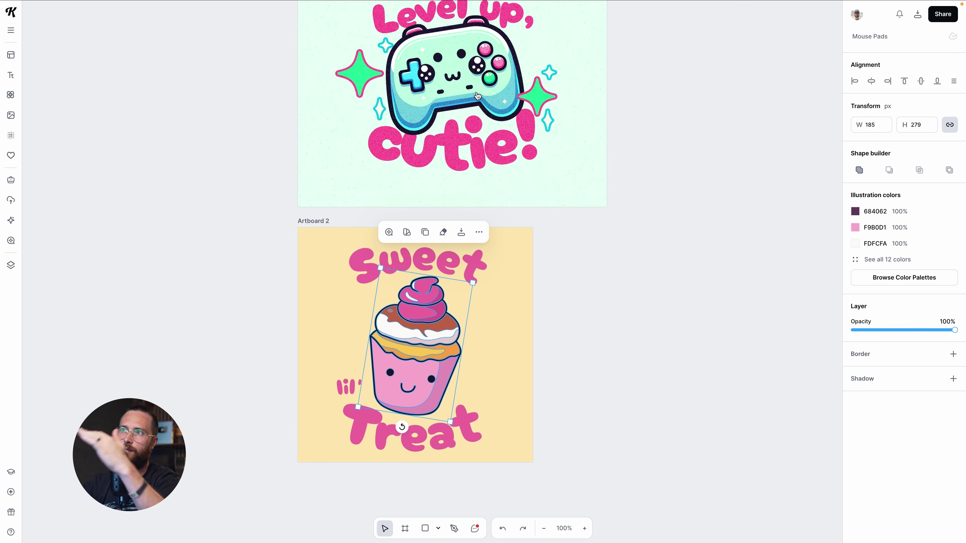
scroll(515, 255, down, 1)
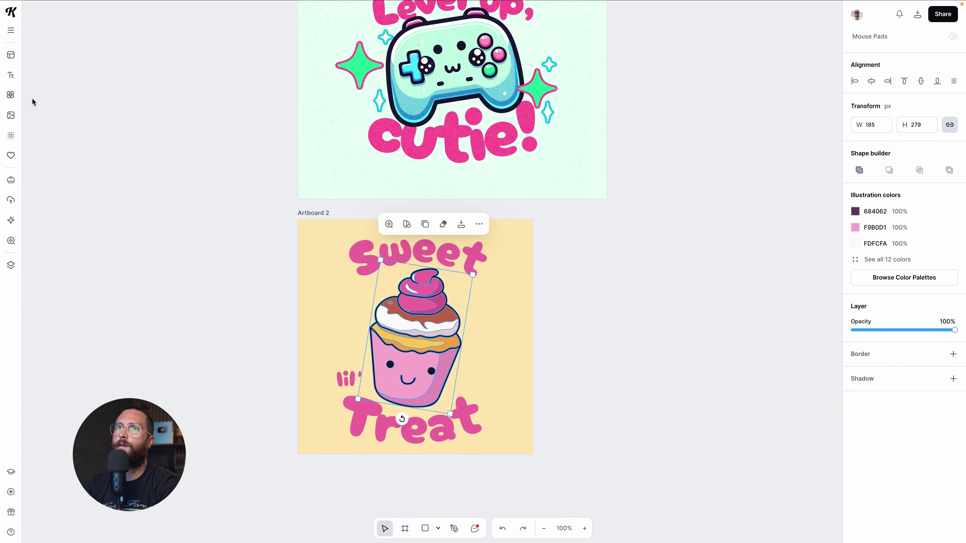
click(10, 94)
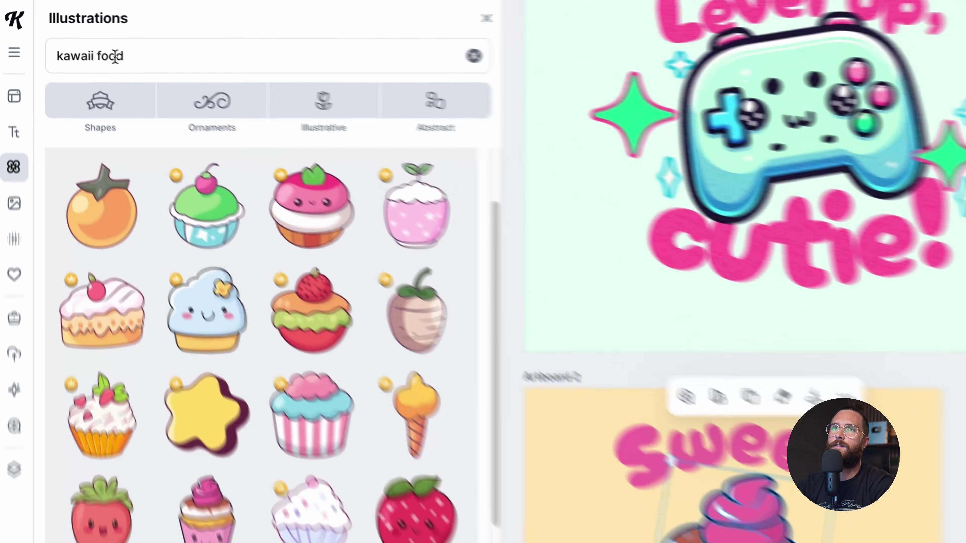
double_click(67, 32)
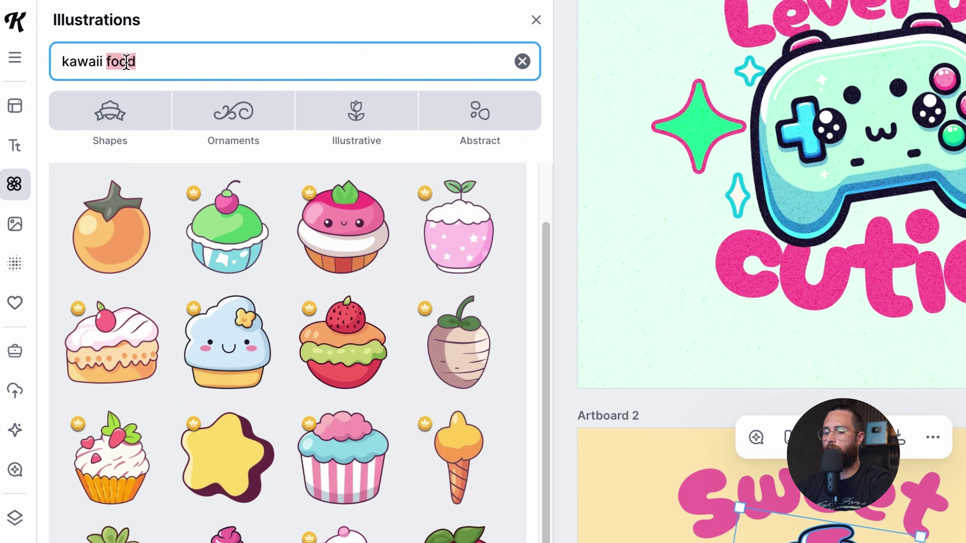
text(star)
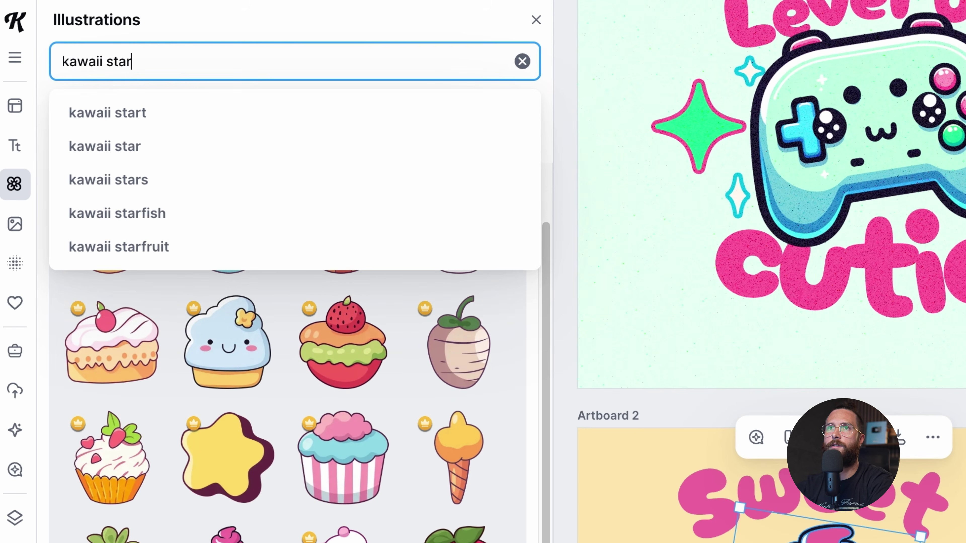
key(Return)
- Add the illustration with yellow, orange and pink stars to Artboard 2 over the cupcake
mouse_move(120, 289)
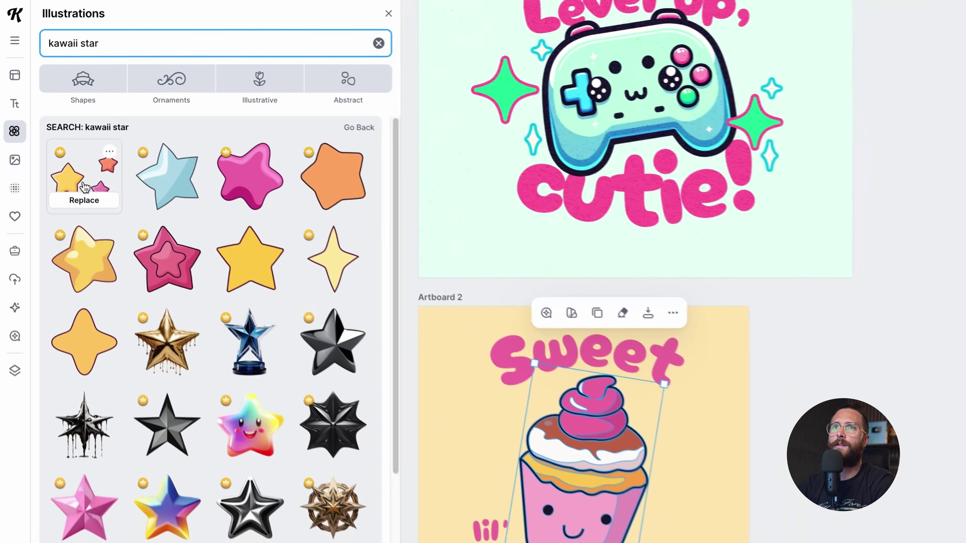
click(116, 238)
drag(726, 289, 604, 363)
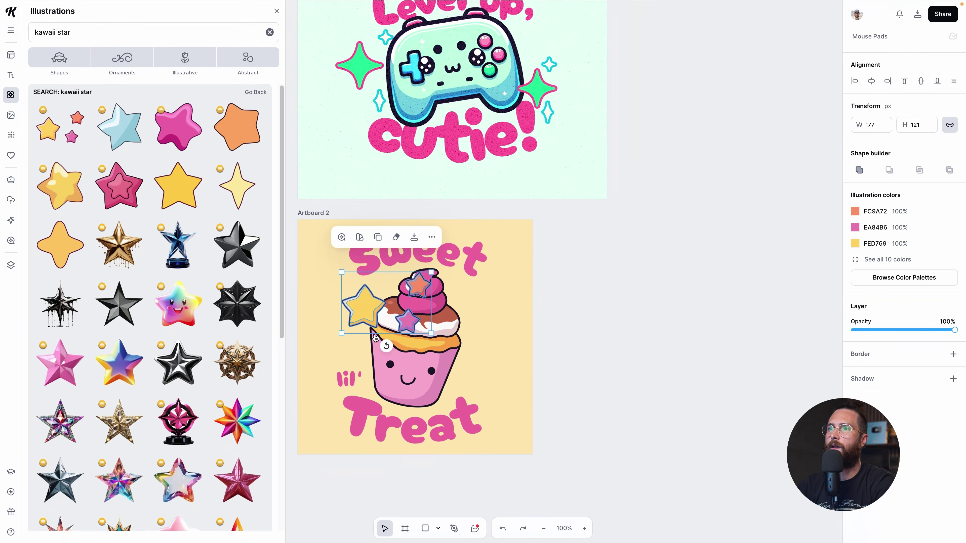
key(ctrl+z)
key(ctrl+shift+z)
key(ctrl+shift+z)
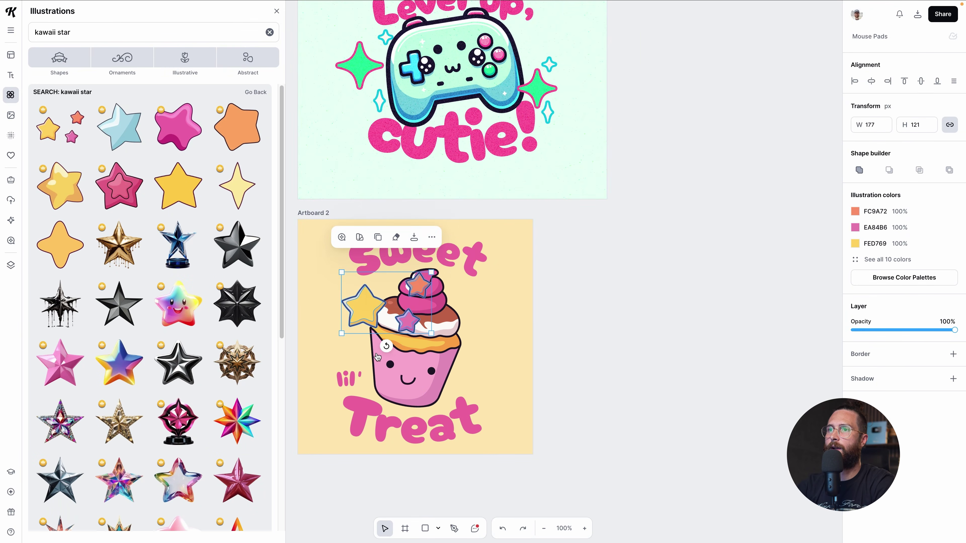
- Rotate and shrink the stars to about 102 × 69 px beside the frosting, and place smaller copies on both sides of the cupcake
drag(387, 346, 470, 316)
drag(452, 384, 455, 337)
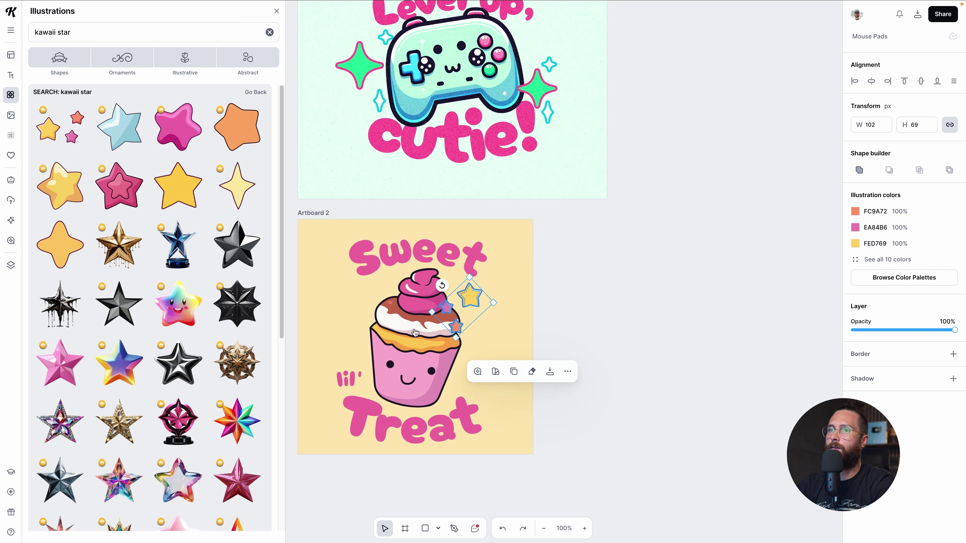
drag(476, 303, 334, 271)
drag(347, 314, 367, 323)
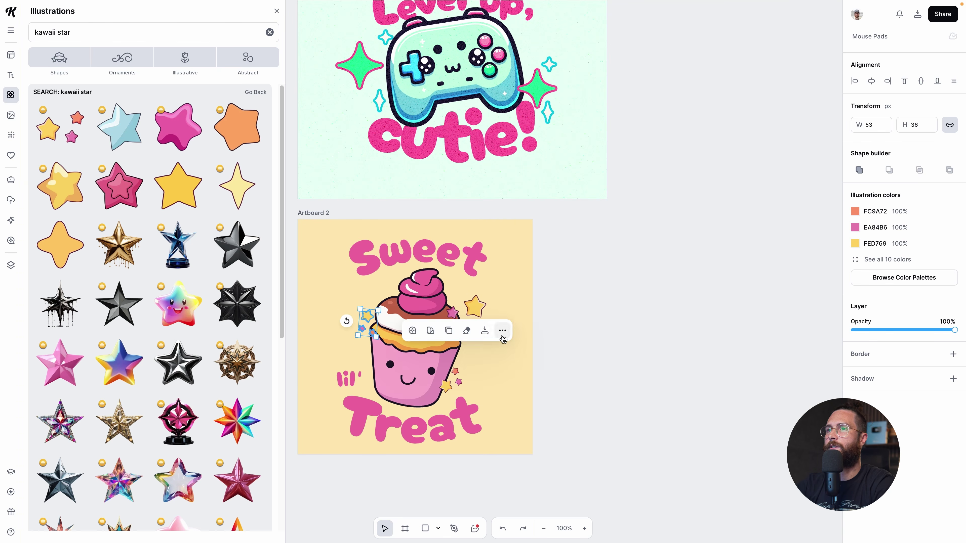
- Move the whole cupcake design, lettering and stars slightly upward on Artboard 2, and close the illustration library
click(551, 374)
scroll(550, 374, down, 2)
drag(550, 387, 541, 346)
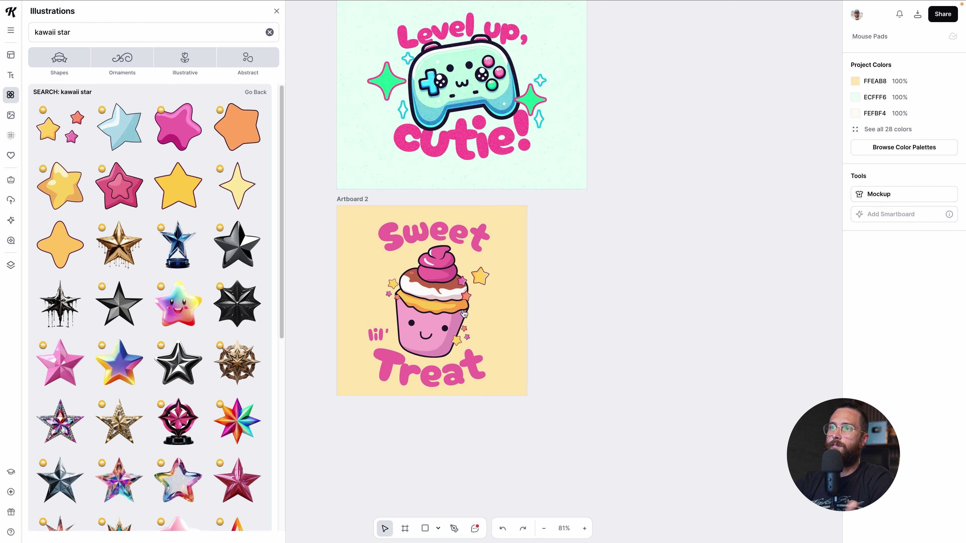
drag(363, 224, 496, 392)
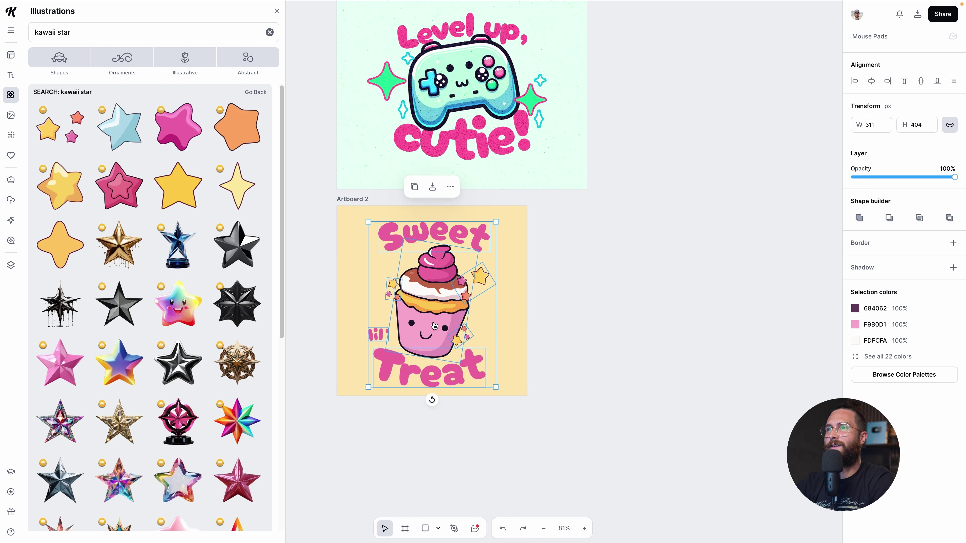
drag(436, 322, 435, 324)
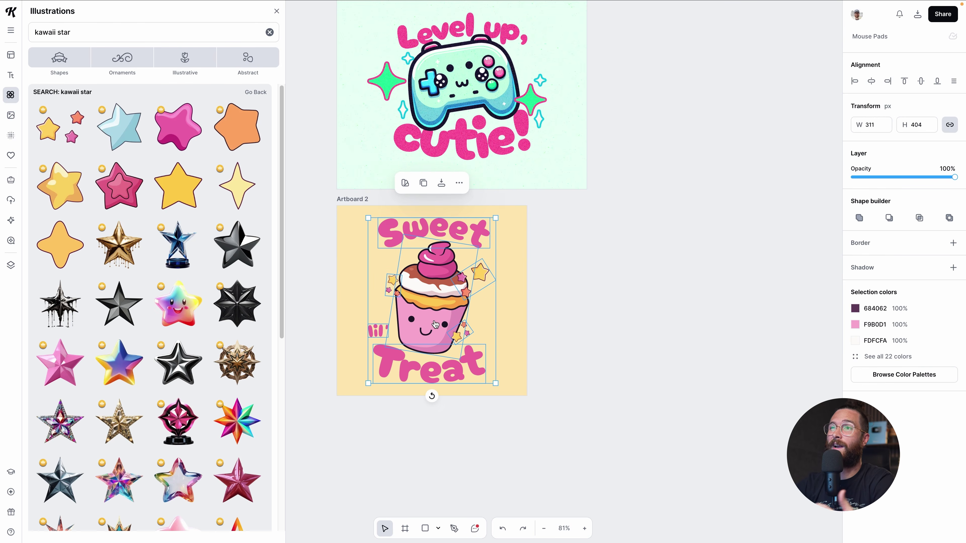
click(552, 366)
scroll(554, 367, down, 2)
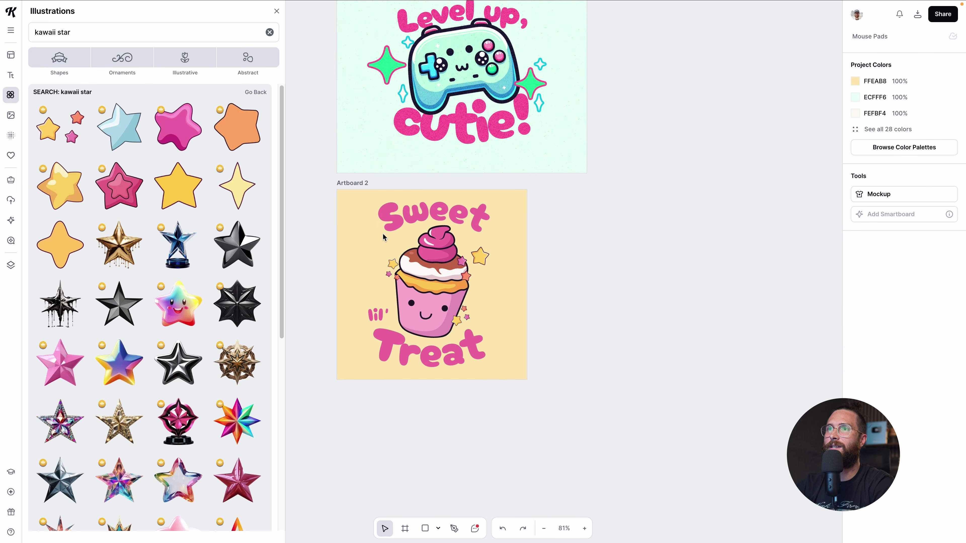
click(277, 10)
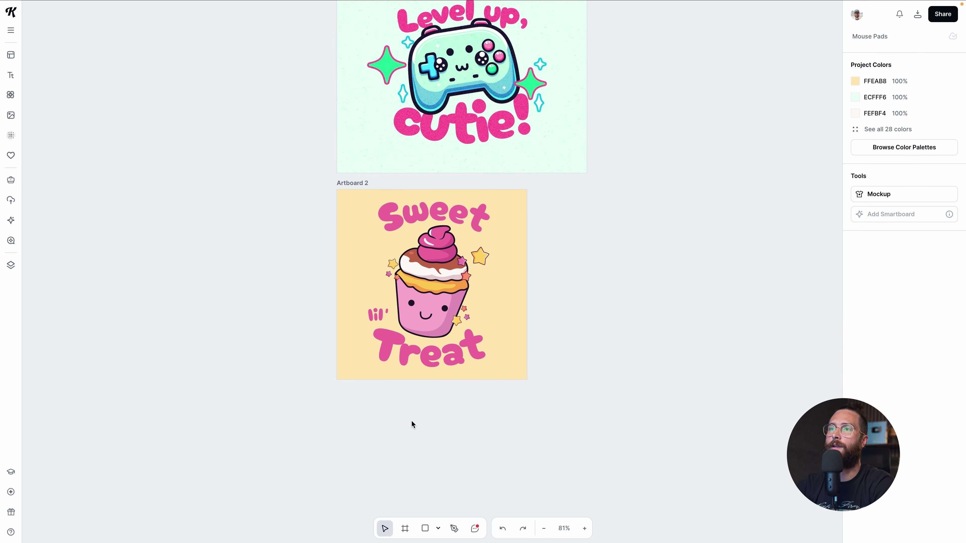
- Draw a square artboard about 253 × 253 px below Artboard 2
scroll(412, 424, down, 2)
click(404, 528)
drag(339, 365, 443, 469)
scroll(468, 457, down, 1)
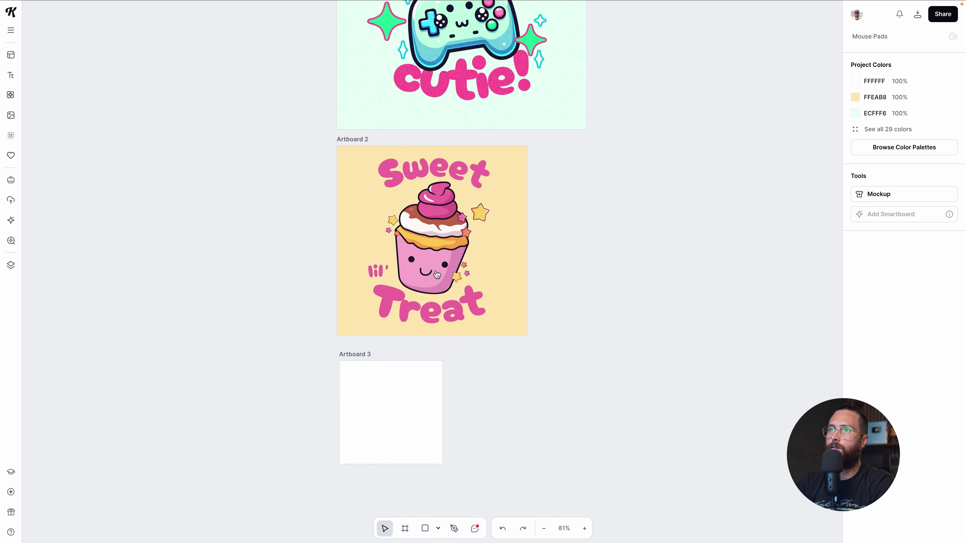
- Copy the cupcake onto the empty Artboard 3, shrink it to about 135 × 204 px, turn it upright and centre it
click(441, 270)
alt+drag(442, 256, 405, 421)
drag(443, 352, 426, 377)
drag(385, 462, 392, 464)
drag(419, 380, 423, 375)
scroll(438, 409, down, 1)
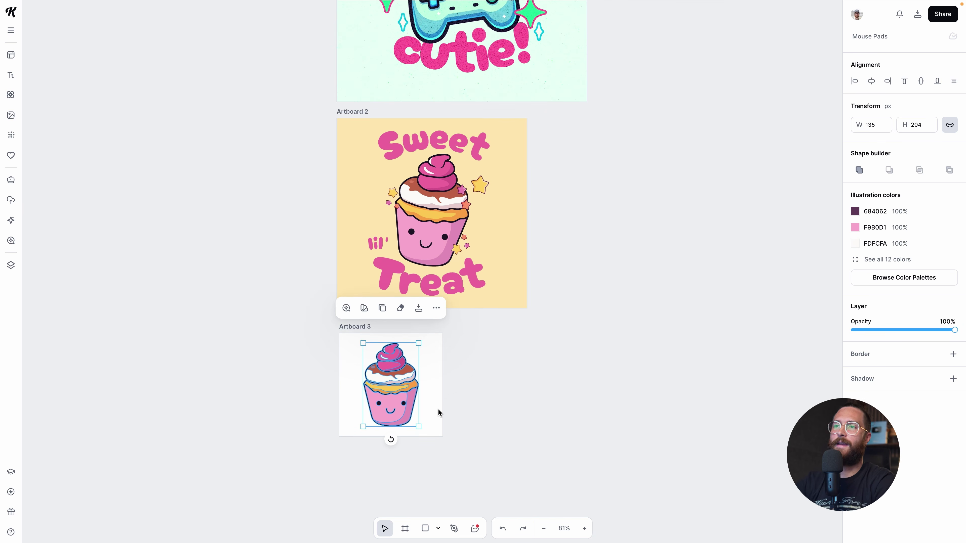
- Add a Smartboard linked to Artboard 3 and enlarge the cupcake on Artboard 3 slightly
ctrl+scroll(466, 405, up, 3)
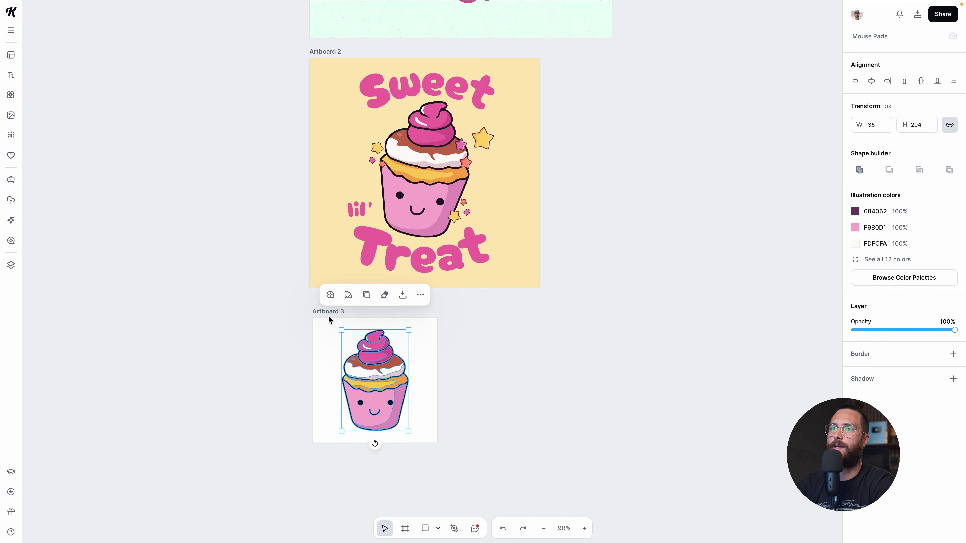
drag(327, 313, 324, 313)
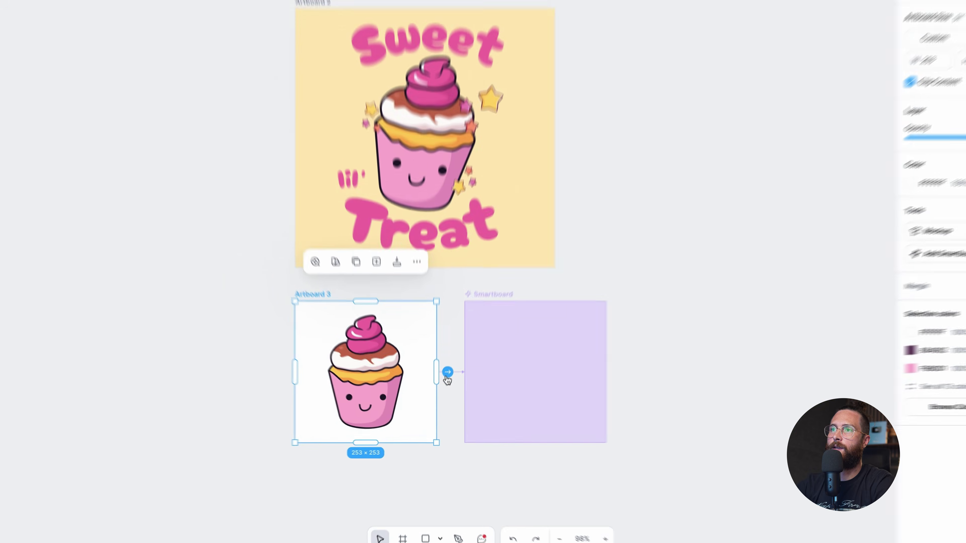
click(448, 372)
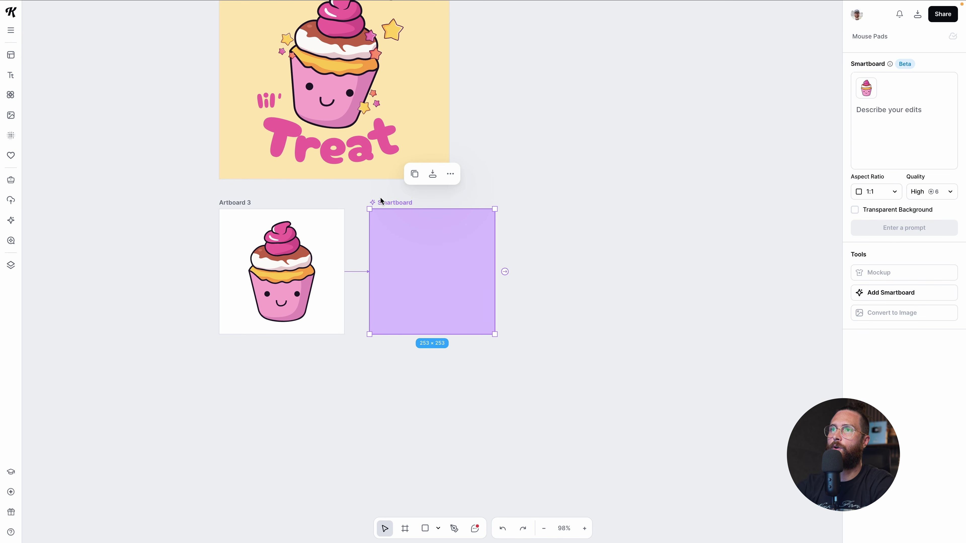
click(313, 228)
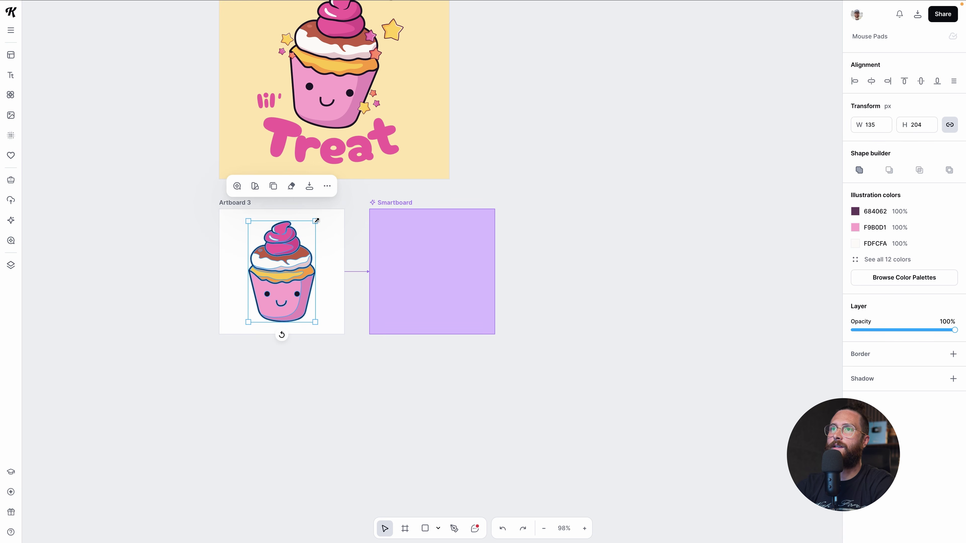
drag(316, 221, 317, 219)
- Prompt the Smartboard with "make a character in this style that is pancakes with syrup and whipped cream on top" and enable a transparent background
click(393, 204)
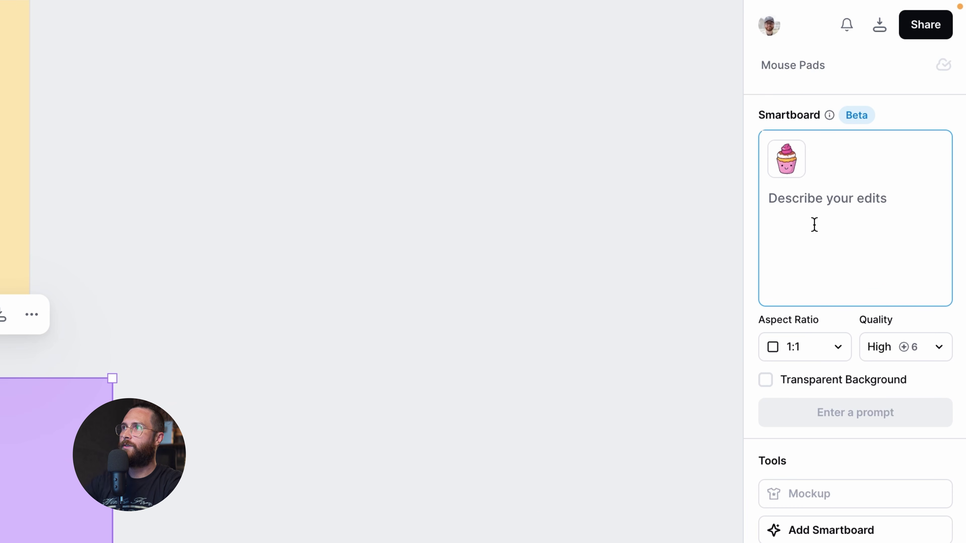
text(make a character in this style that is pan)
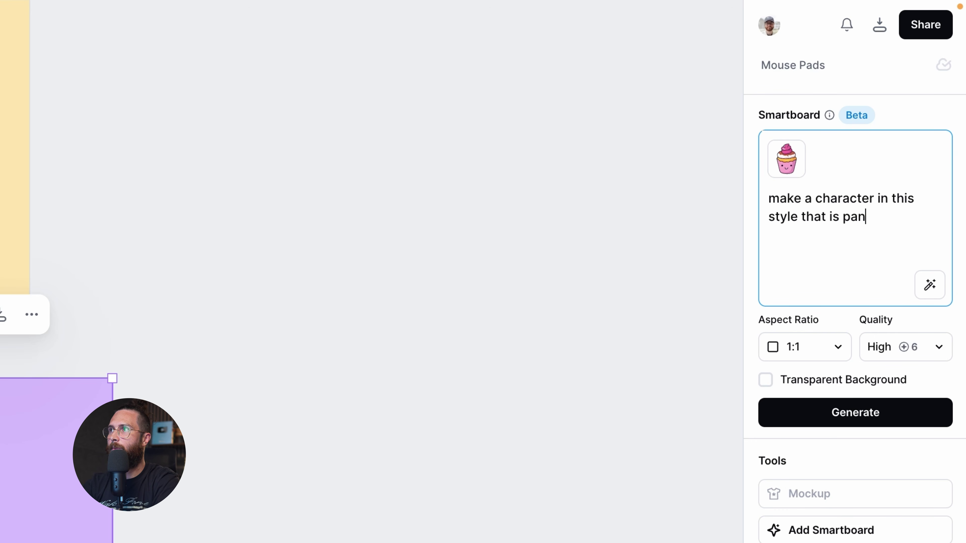
text(cakes with syru)
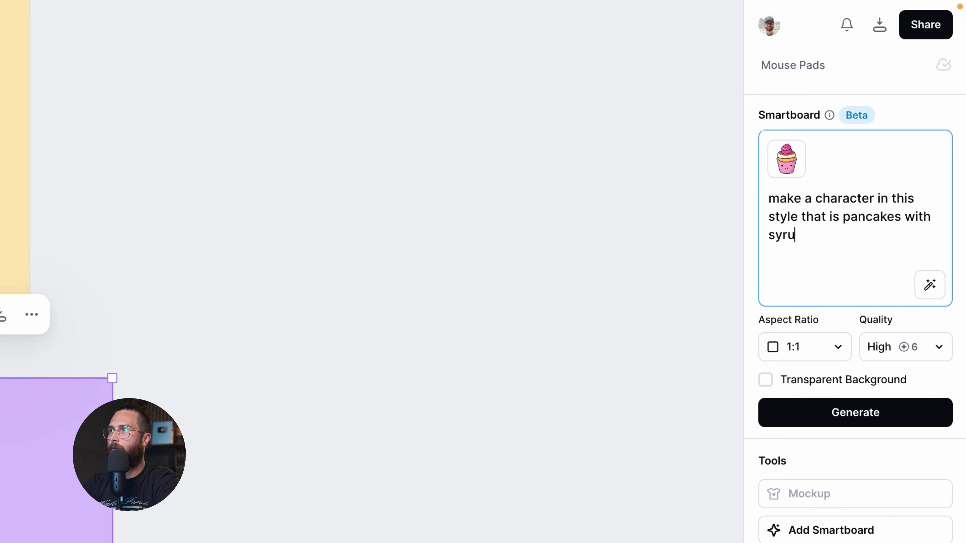
text(p and whipped c)
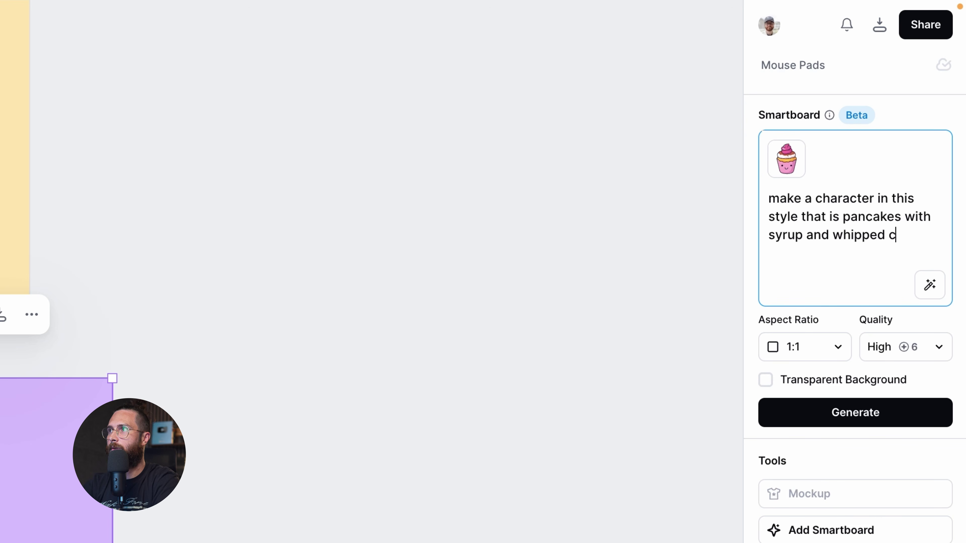
text(ream on top)
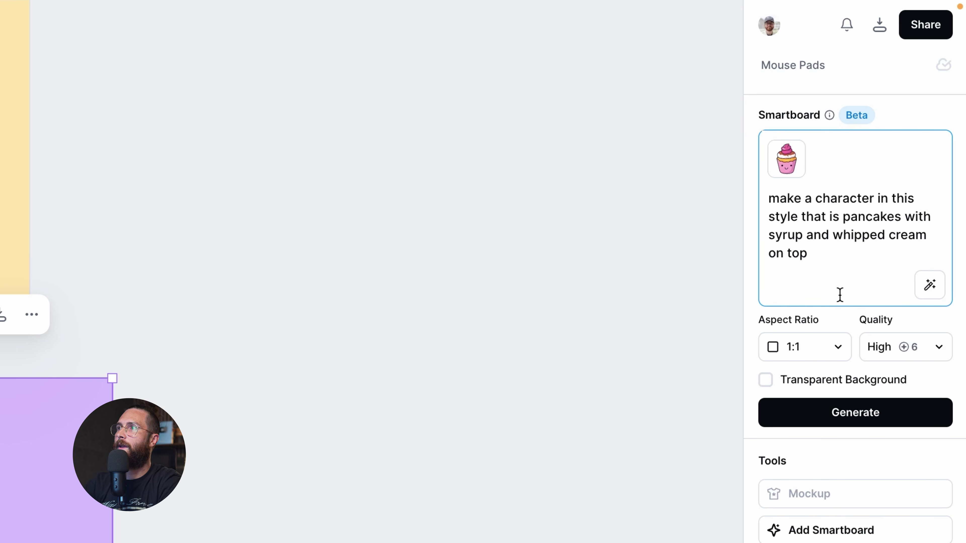
click(770, 387)
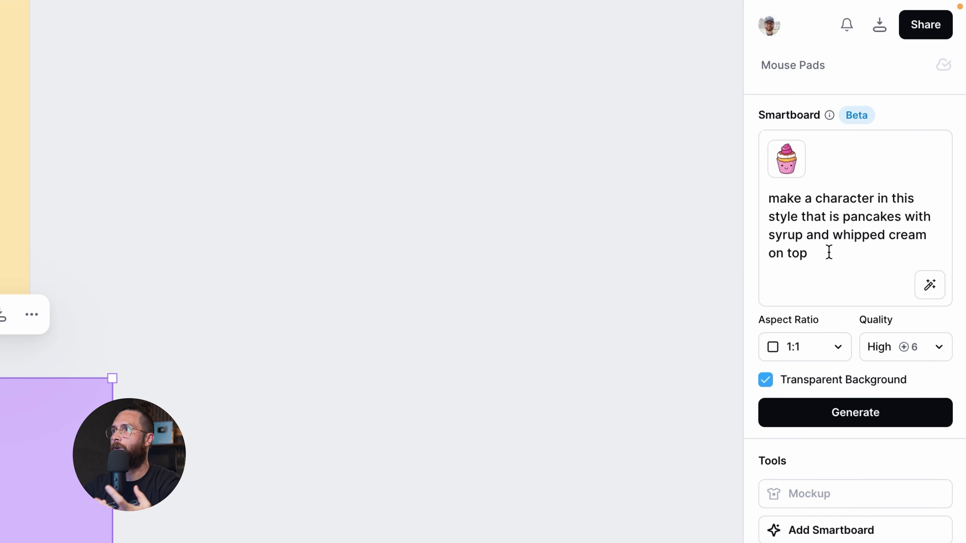
- Insert "kawaii" before "style" in the Smartboard prompt and generate the pancake character
click(769, 218)
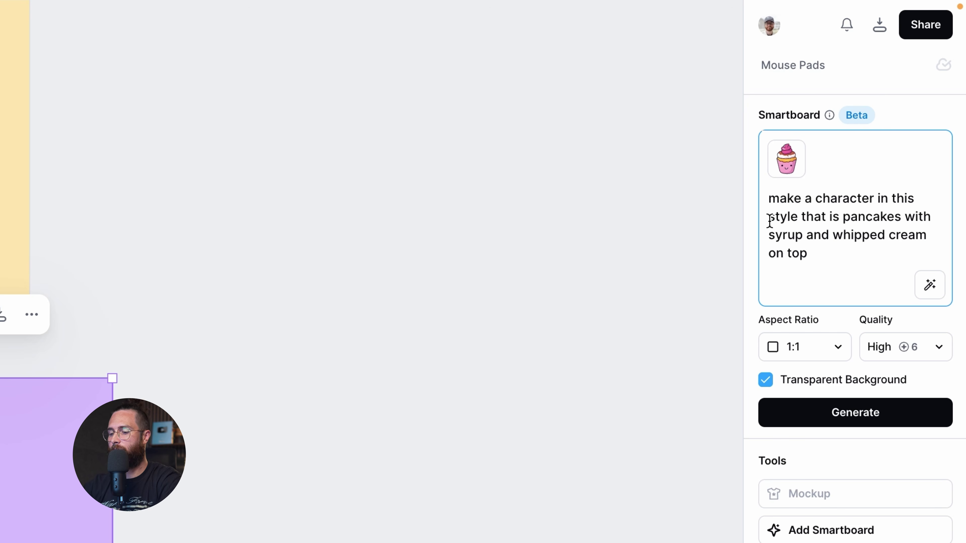
text(kawaii)
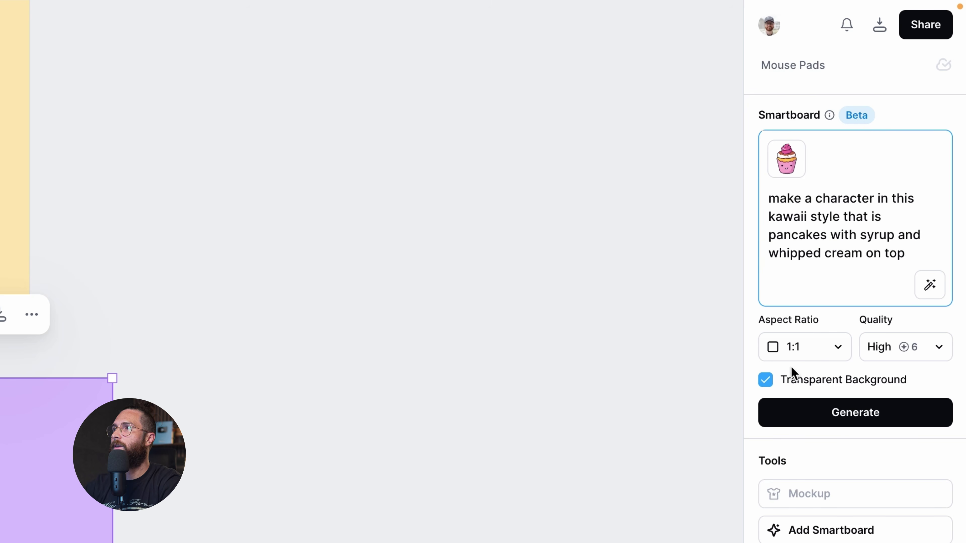
click(845, 414)
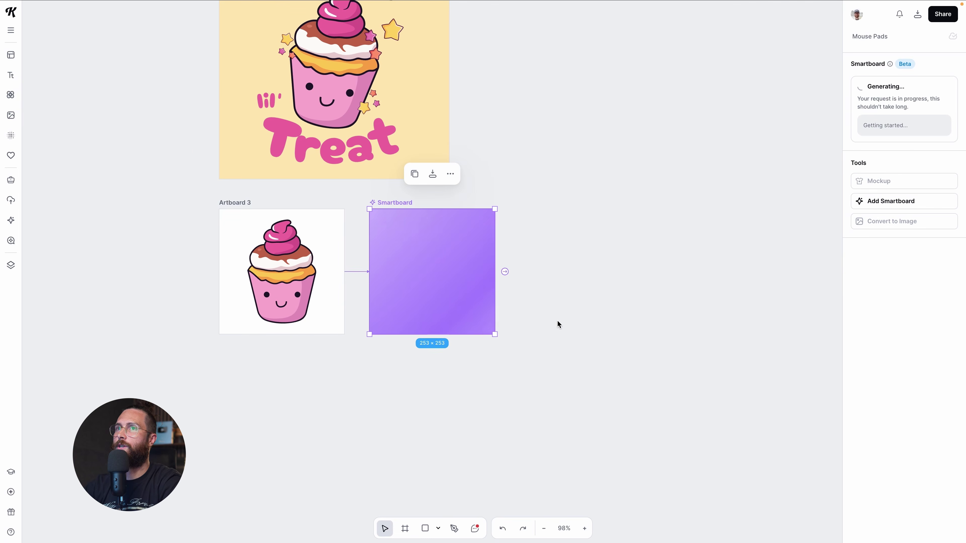
scroll(556, 324, up, 2)
scroll(556, 321, up, 3)
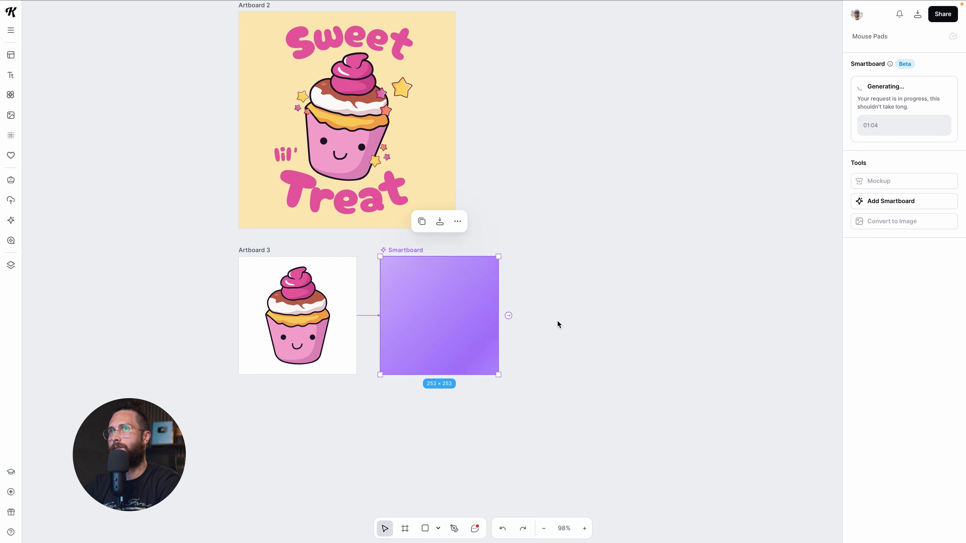
scroll(541, 393, up, 1)
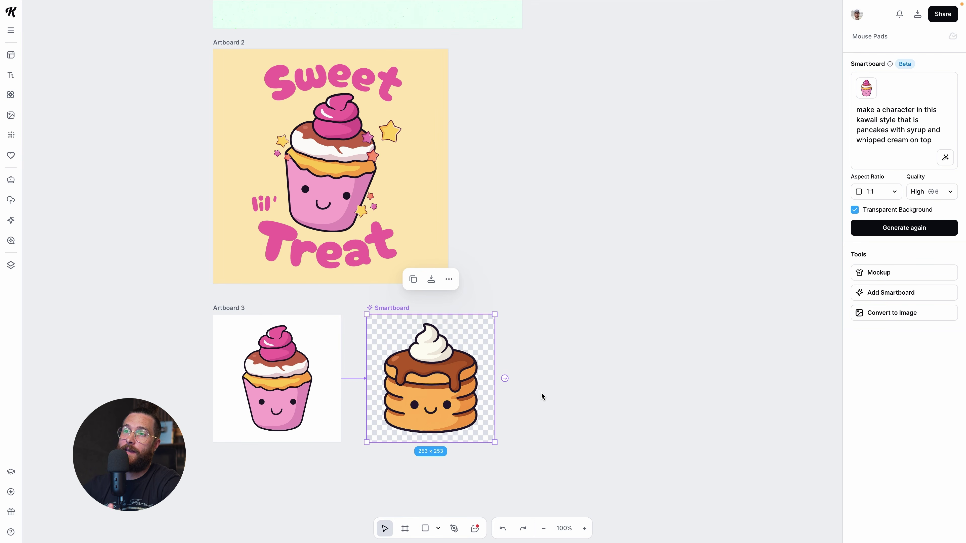
- Convert the Smartboard's pancake character to an image and place it beside the Smartboard
scroll(452, 375, right, 1)
scroll(451, 375, up, 1)
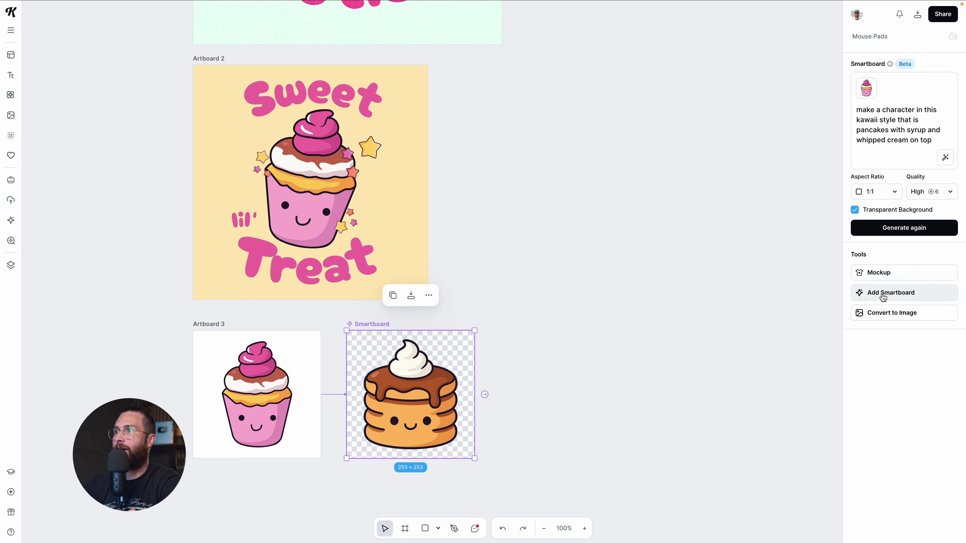
click(890, 313)
mouse_move(584, 402)
mouse_down()
mouse_move(483, 298)
mouse_move(348, 223)
mouse_move(639, 406)
mouse_move(581, 400)
mouse_up()
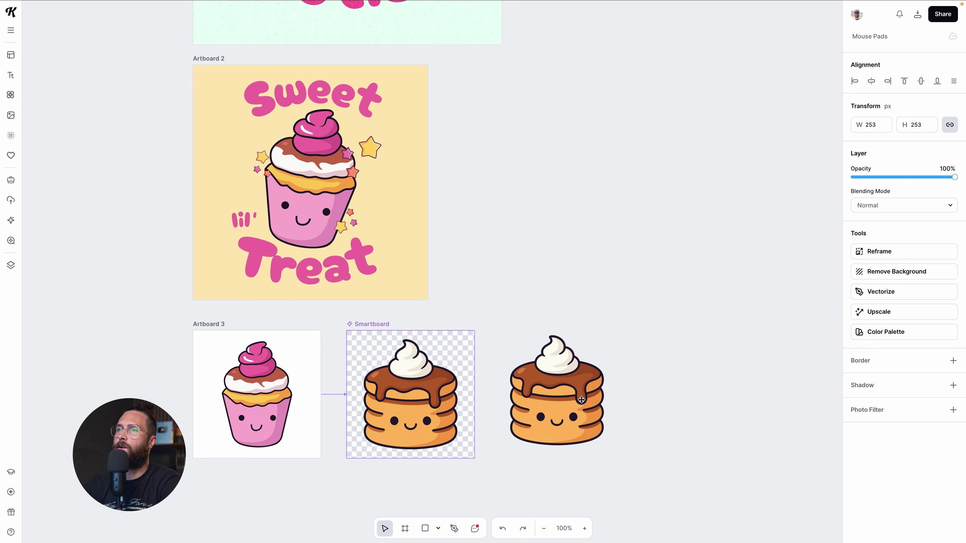
- Duplicate the "Sweet lil' Treat" artboard alongside the original and delete the cupcake from the artboard named Artboard 2
click(204, 59)
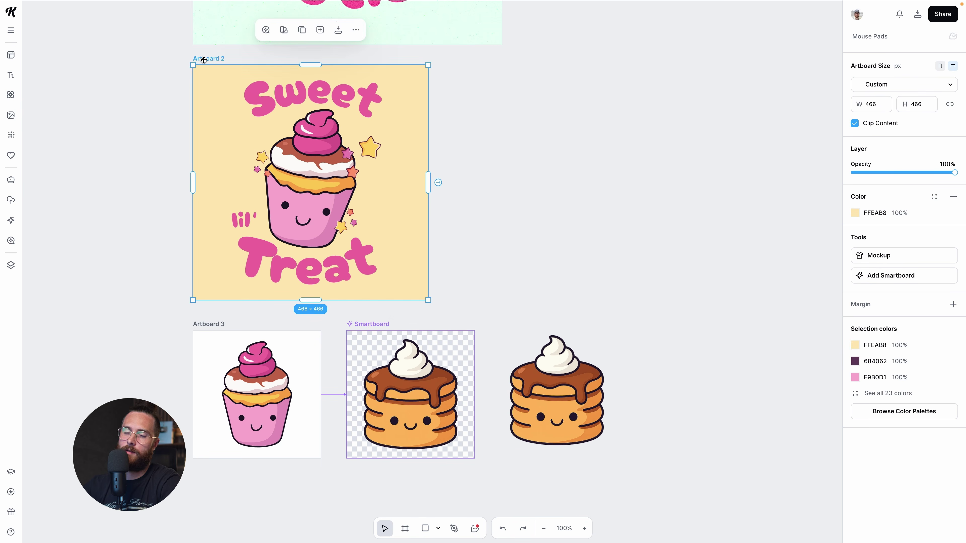
drag(208, 60, 461, 61)
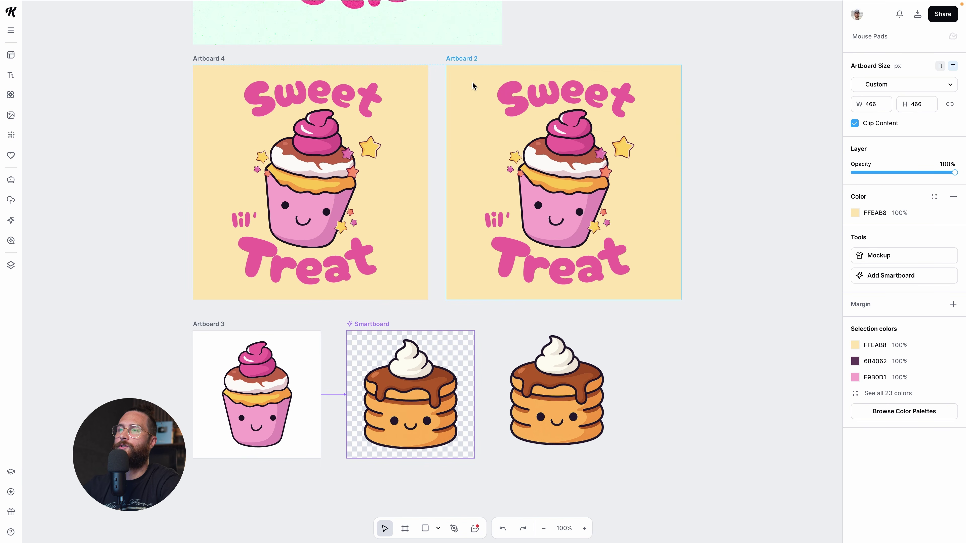
click(561, 183)
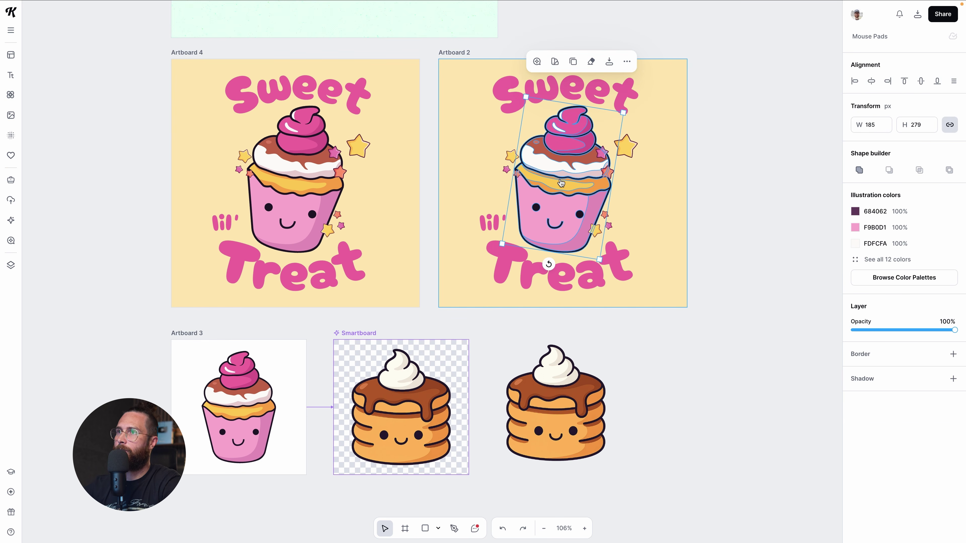
key(Delete)
- Place the pancake image between the lettering on Artboard 2, enlarge it to about 273 × 273 px and send it to the back
drag(559, 424, 568, 203)
drag(635, 251, 643, 254)
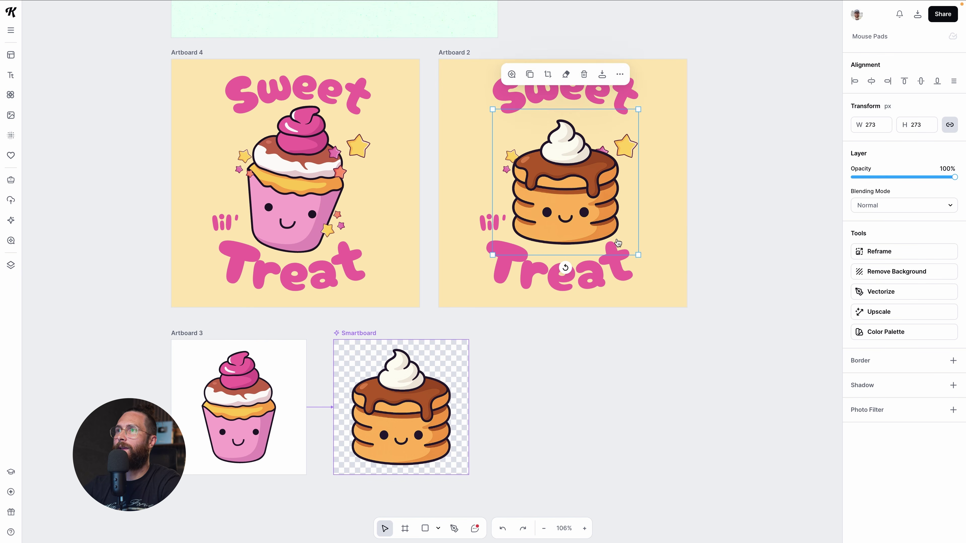
right_click(583, 208)
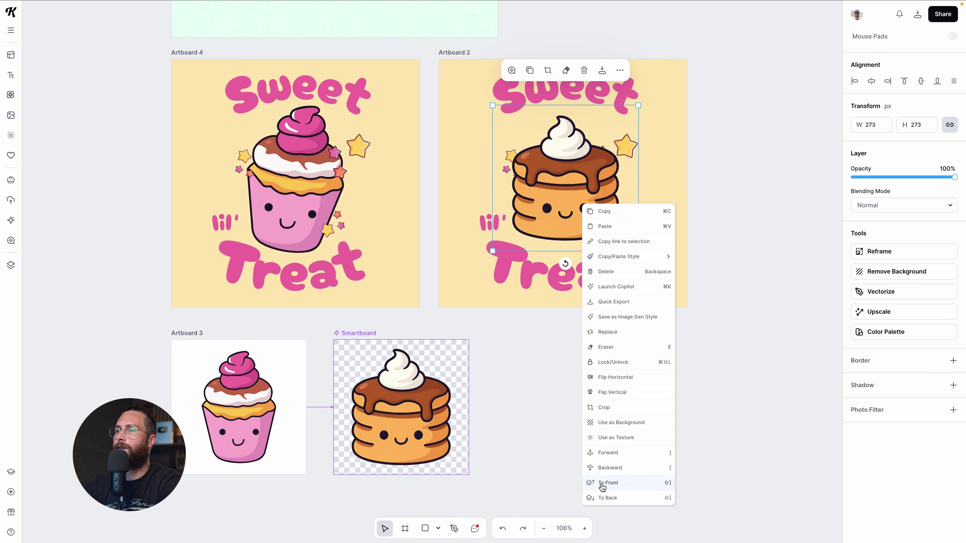
click(607, 498)
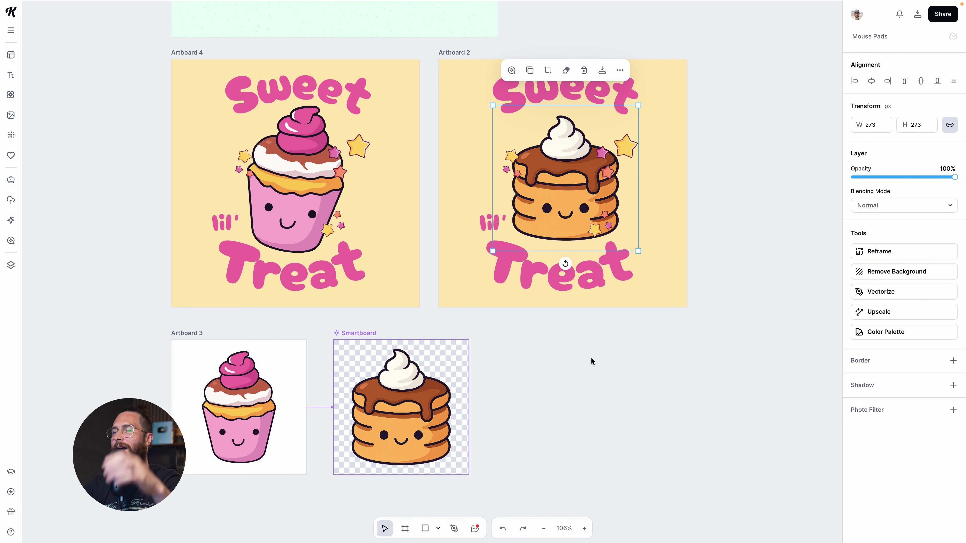
- Raise the small stars beside the whipped cream on Artboard 2, and move and rotate the matching stars beside the cupcake on Artboard 4
drag(511, 160, 510, 137)
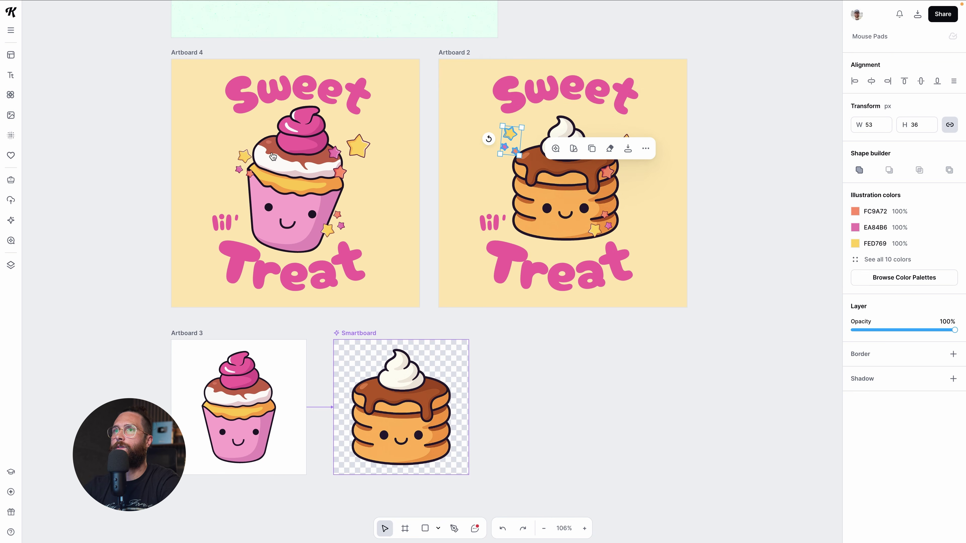
click(245, 171)
click(230, 162)
click(254, 147)
click(245, 153)
mouse_move(223, 157)
mouse_down()
mouse_move(256, 191)
mouse_move(234, 152)
mouse_up()
- Rotate the small stars beside the whipped cream on Artboard 2 so they fan outward from the pancakes
click(509, 140)
click(509, 140)
click(508, 137)
drag(489, 139, 503, 126)
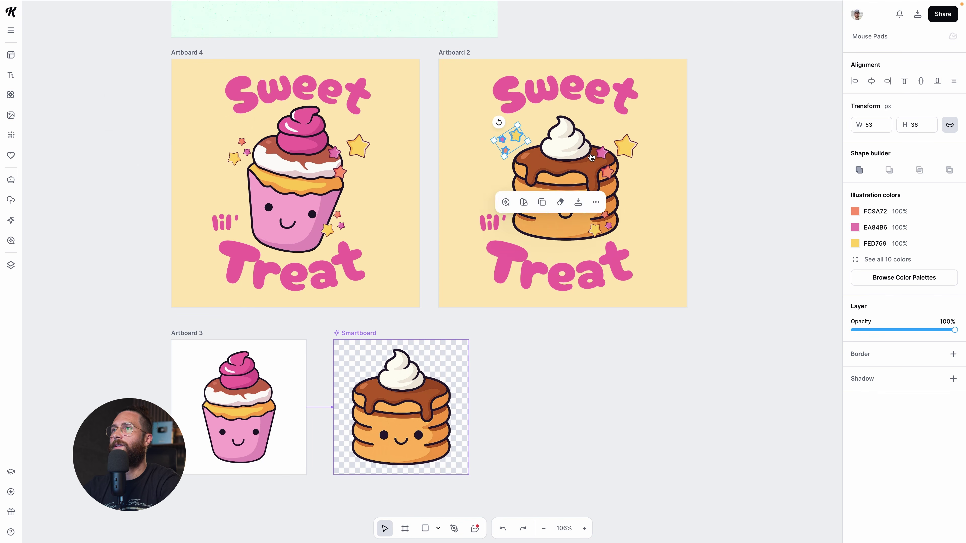
- Shift the large stars on Artboard 2 outward and place small star clusters on both lower sides of the pancakes
drag(625, 152, 630, 148)
drag(595, 229, 499, 195)
drag(499, 197, 615, 233)
- Recolour the "Sweet" and "Treat" lettering on Artboard 2 to brown BA612C, sampled from the chocolate syrup on the pancakes
click(595, 97)
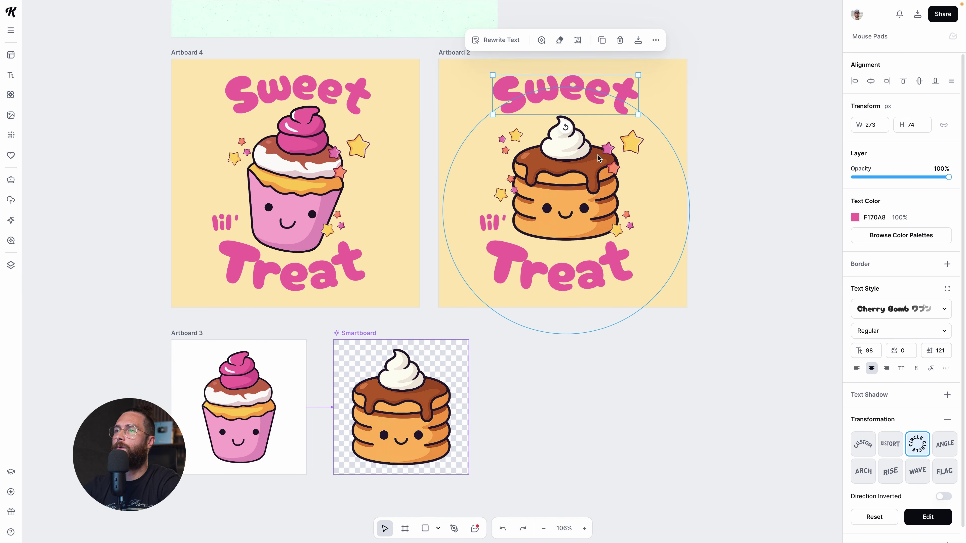
shift+click(600, 277)
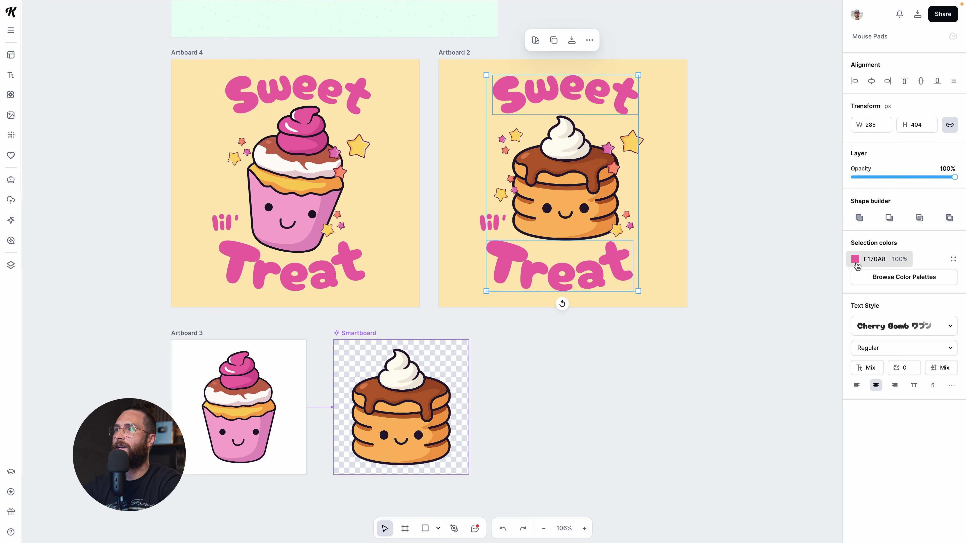
click(855, 260)
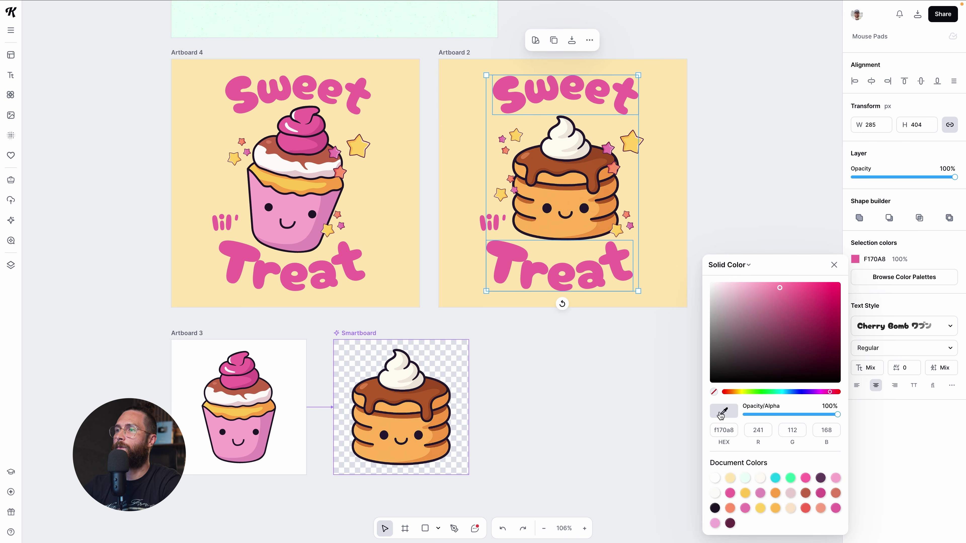
click(536, 162)
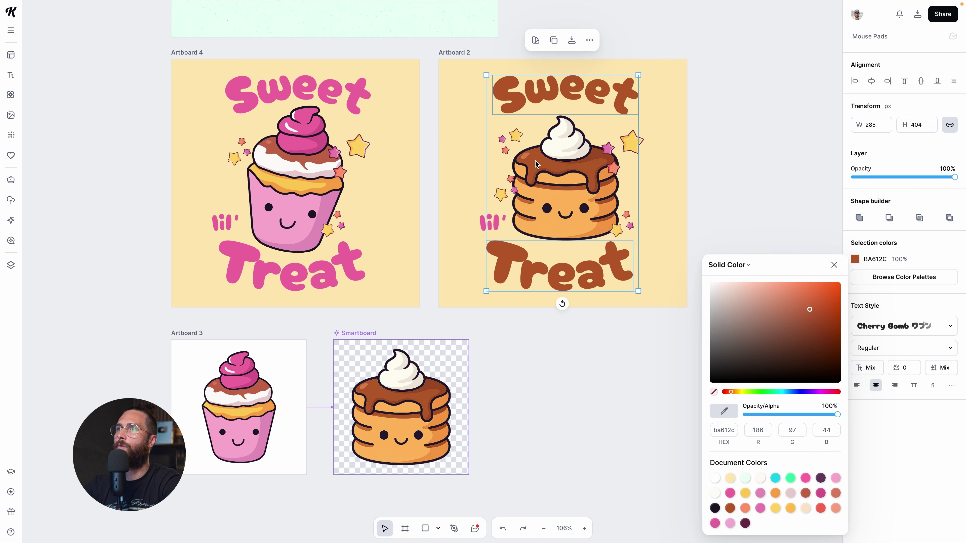
scroll(731, 183, right, 2)
click(731, 183)
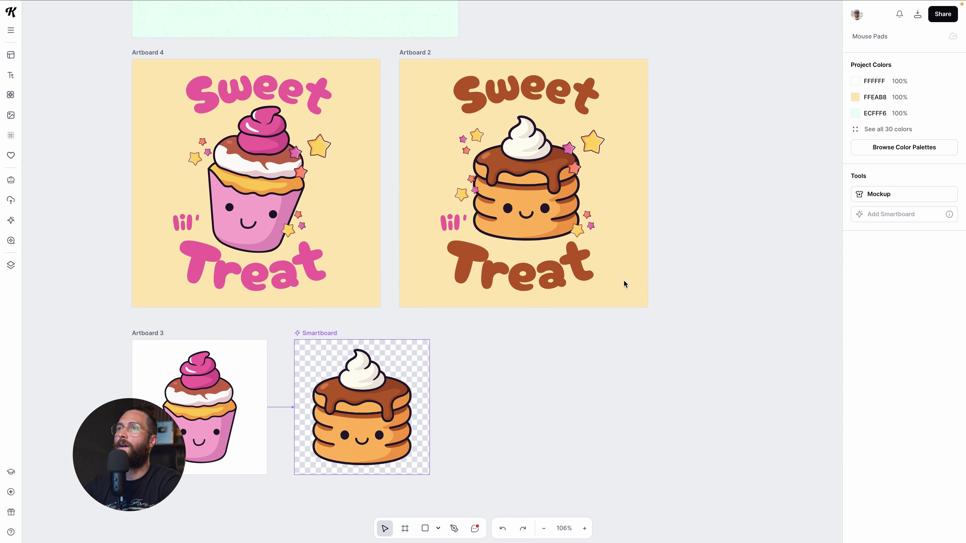
- Recolour the "lil'" text on Artboard 2 to brown BA612C, sampled from the "Sweet" lettering
click(453, 224)
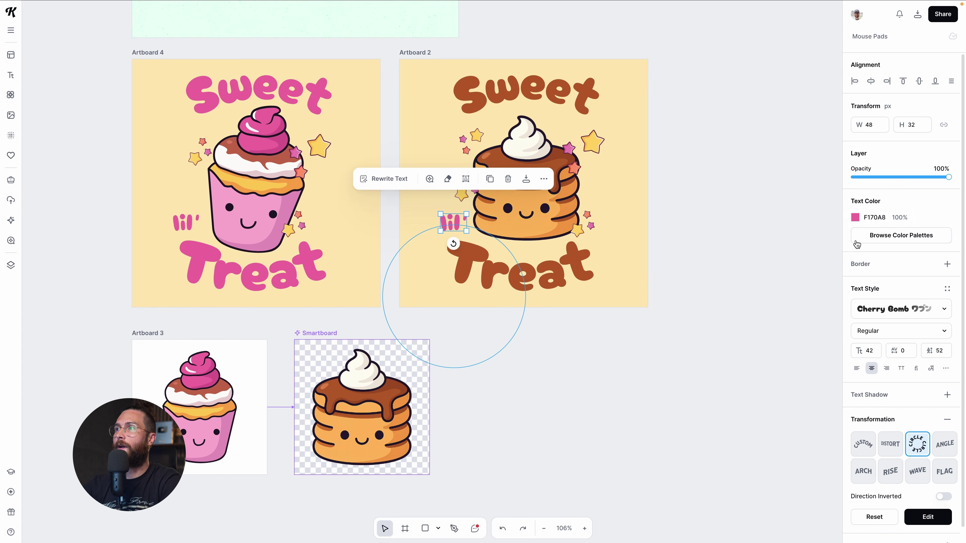
click(855, 217)
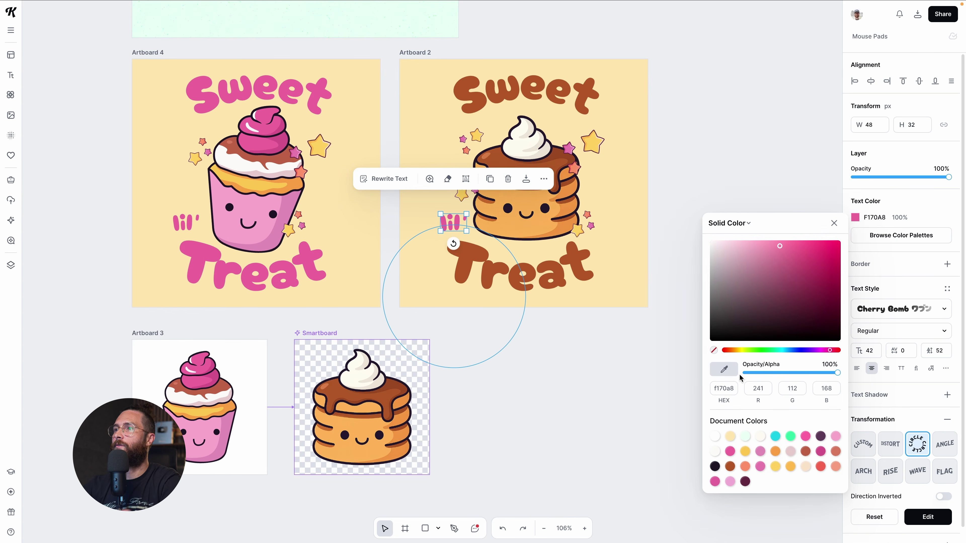
click(517, 92)
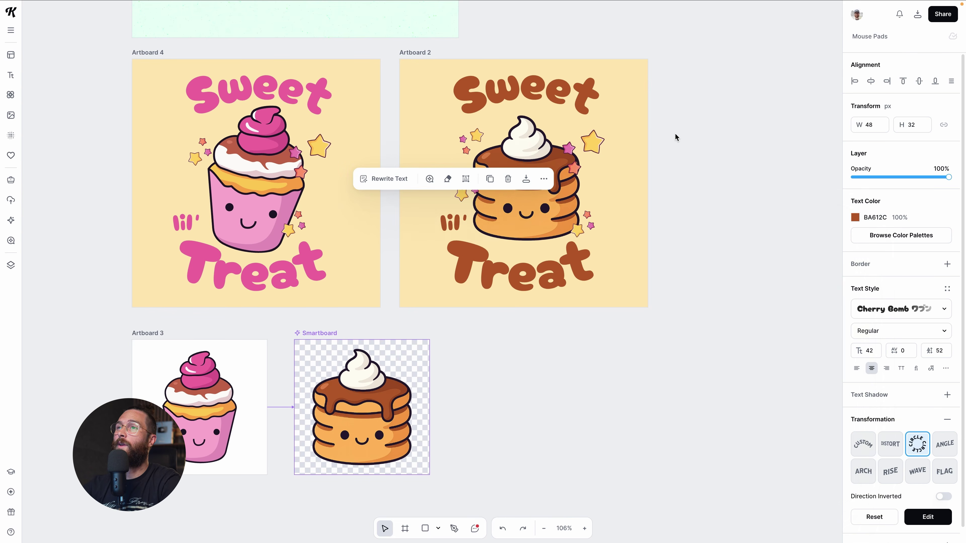
click(675, 132)
scroll(647, 160, up, 2)
scroll(646, 163, up, 1)
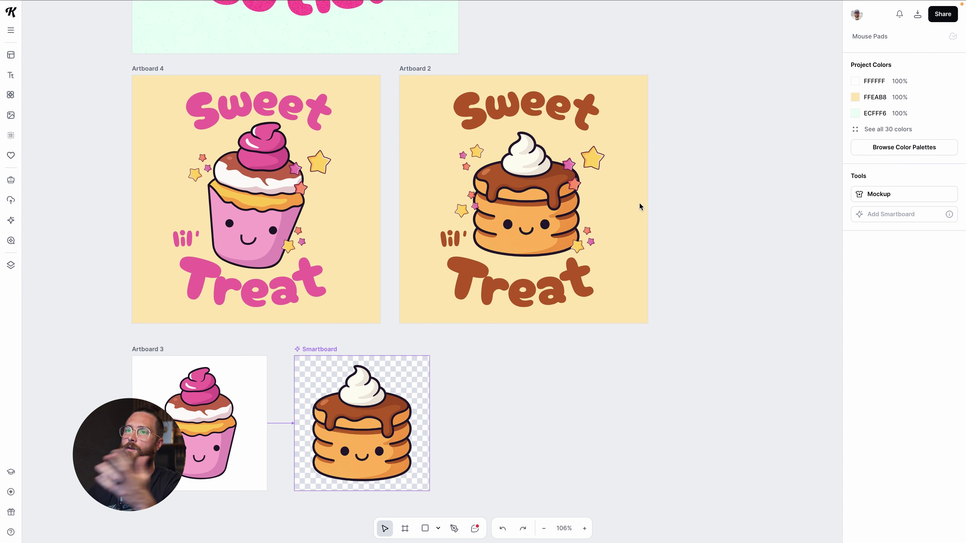
- Add a new empty Smartboard linked from the pancake Smartboard, then deselect it
click(312, 371)
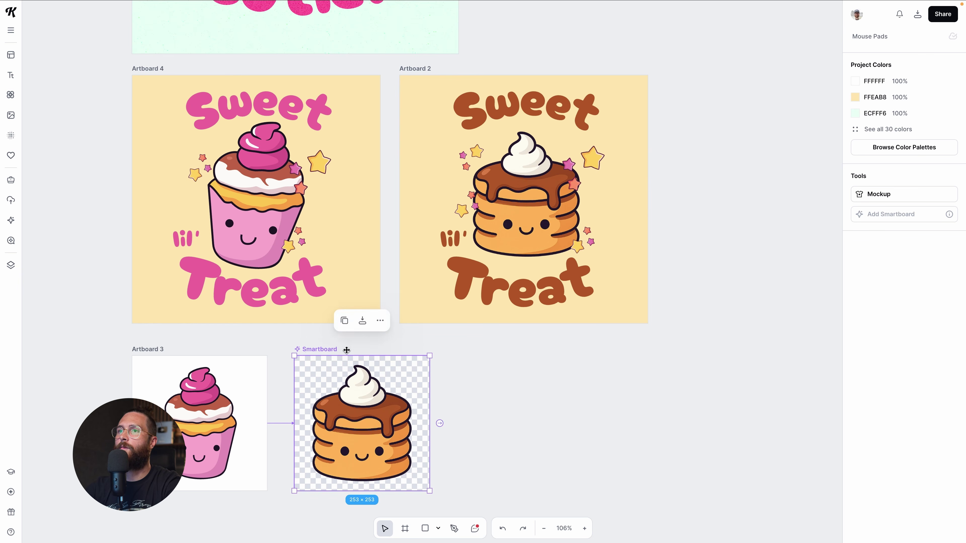
scroll(403, 345, down, 5)
click(439, 310)
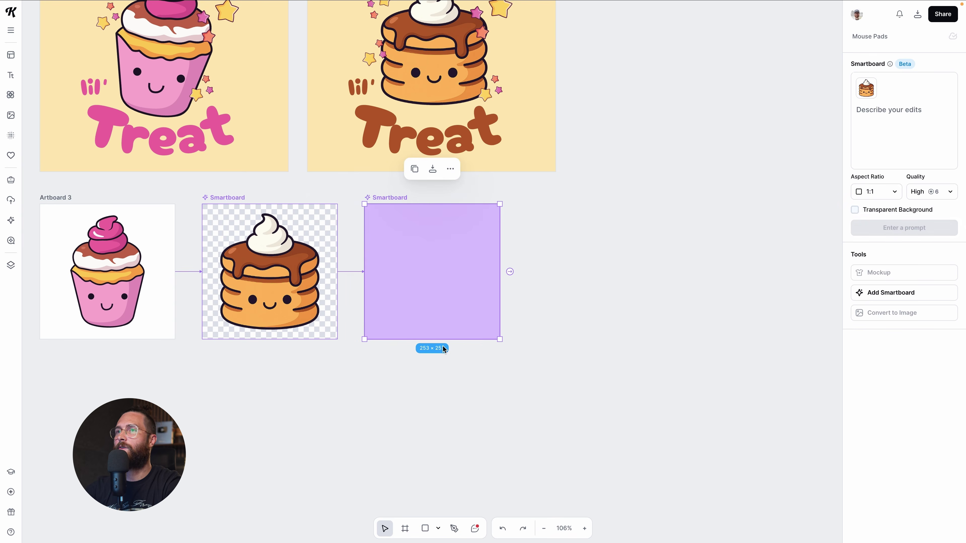
click(566, 338)
scroll(565, 342, left, 3)
scroll(564, 346, up, 3)
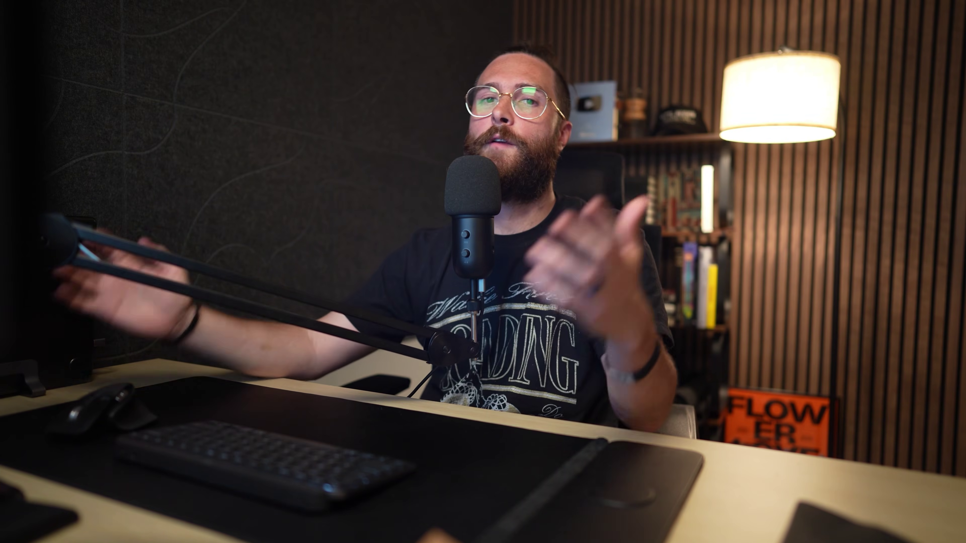